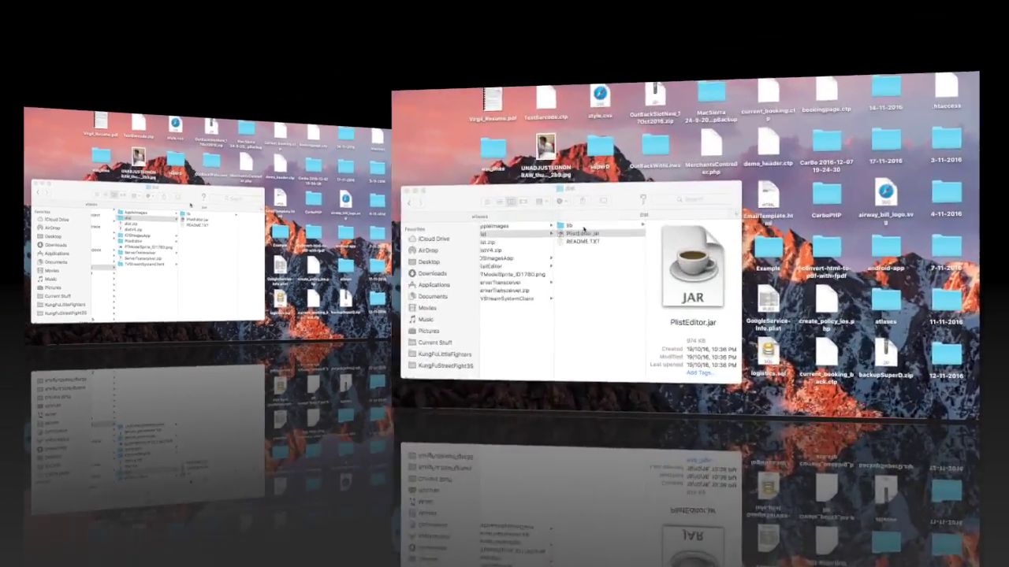
Select PlistEditor.jar in the dist folder and launch it.
{"action": "left_click", "coordinate": [350, 254]}
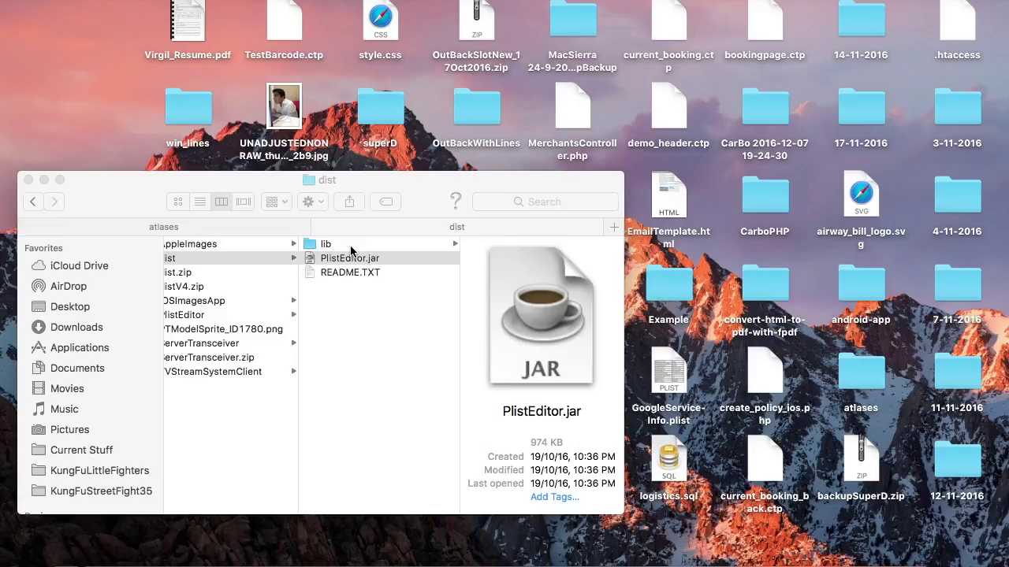
{"action": "left_click", "coordinate": [393, 262]}
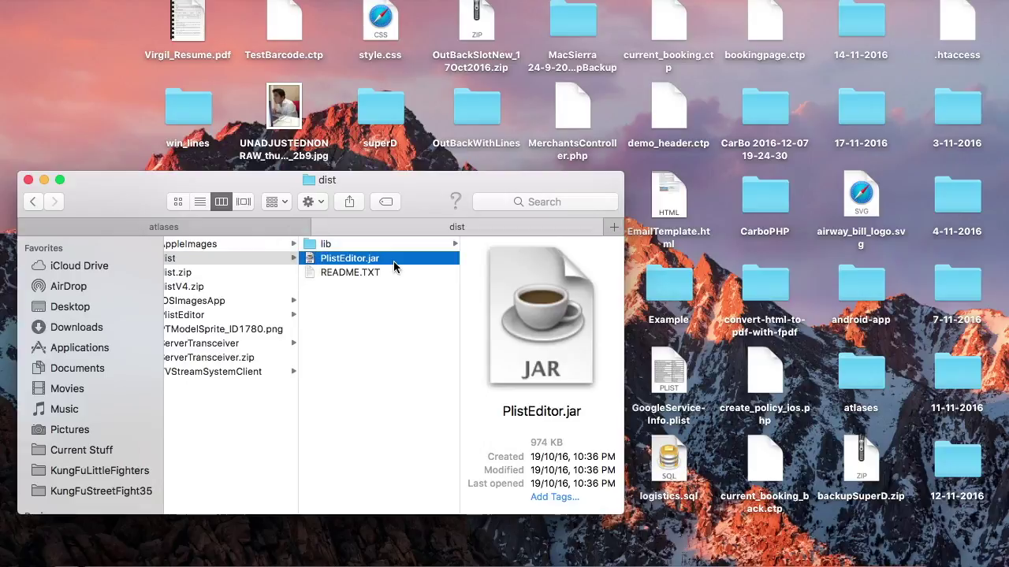
{"action": "double_click", "coordinate": [394, 261]}
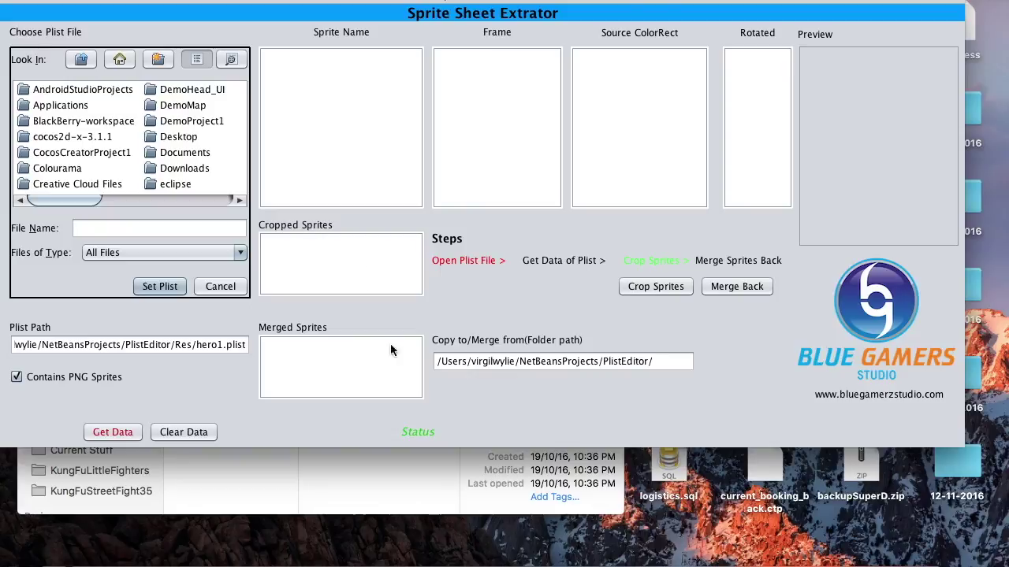
Try Crop Sprites and Merge Back while no sprite data is loaded.
{"action": "left_click", "coordinate": [657, 287]}
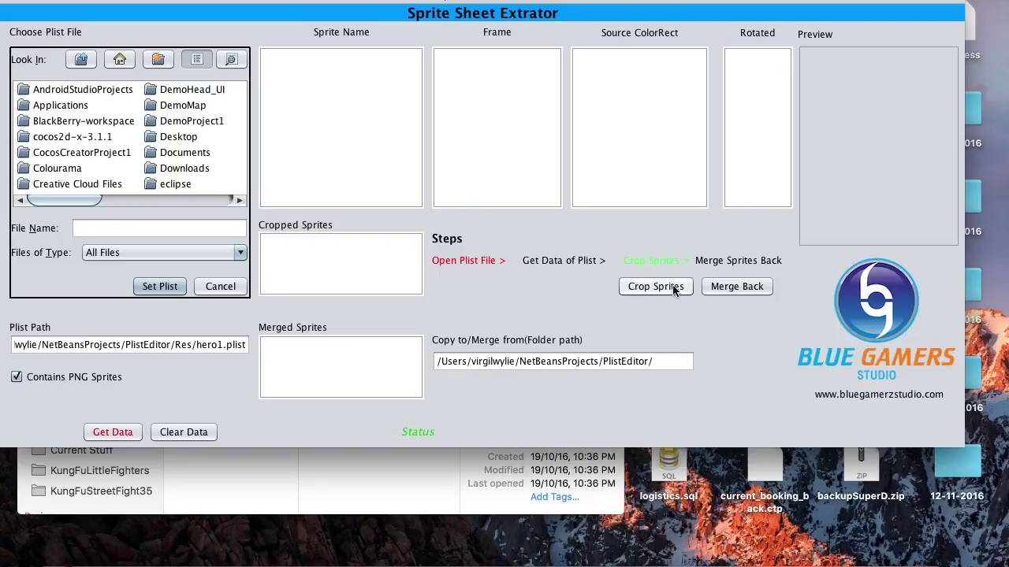
{"action": "left_click", "coordinate": [766, 290]}
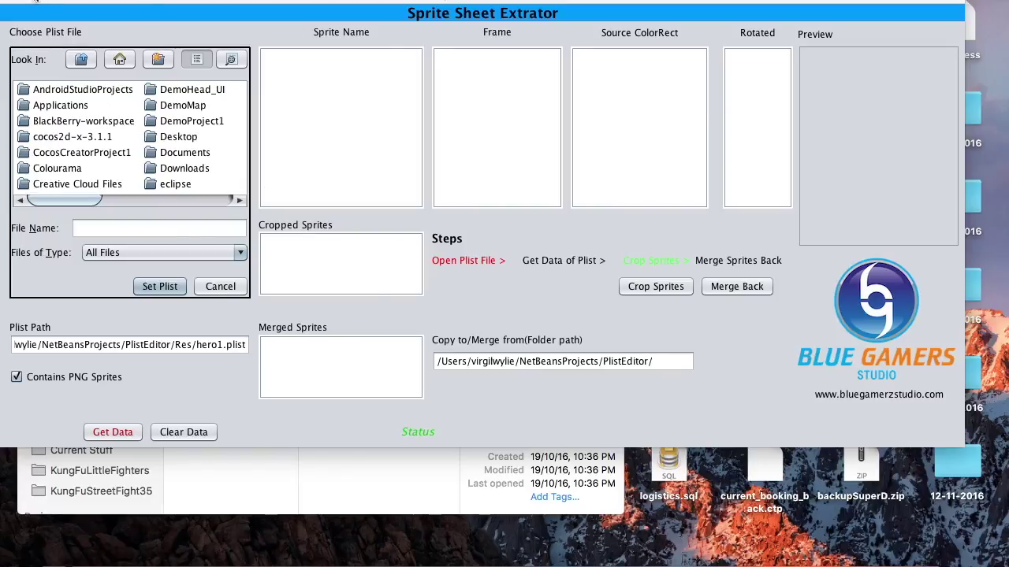
Minimize the extractor and show the atlases folder contents in Finder.
{"action": "left_click", "coordinate": [26, 3]}
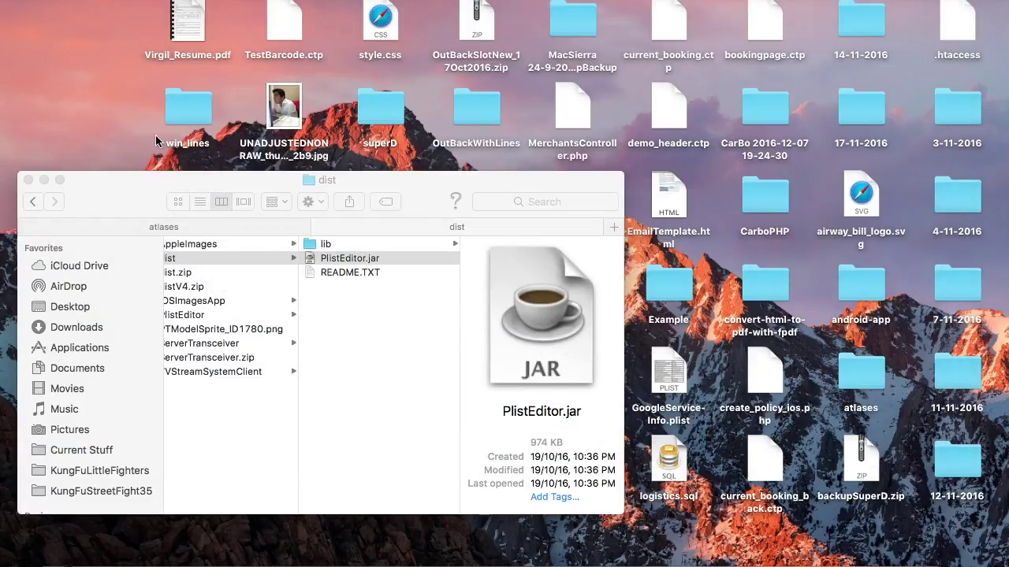
{"action": "left_click", "coordinate": [161, 182]}
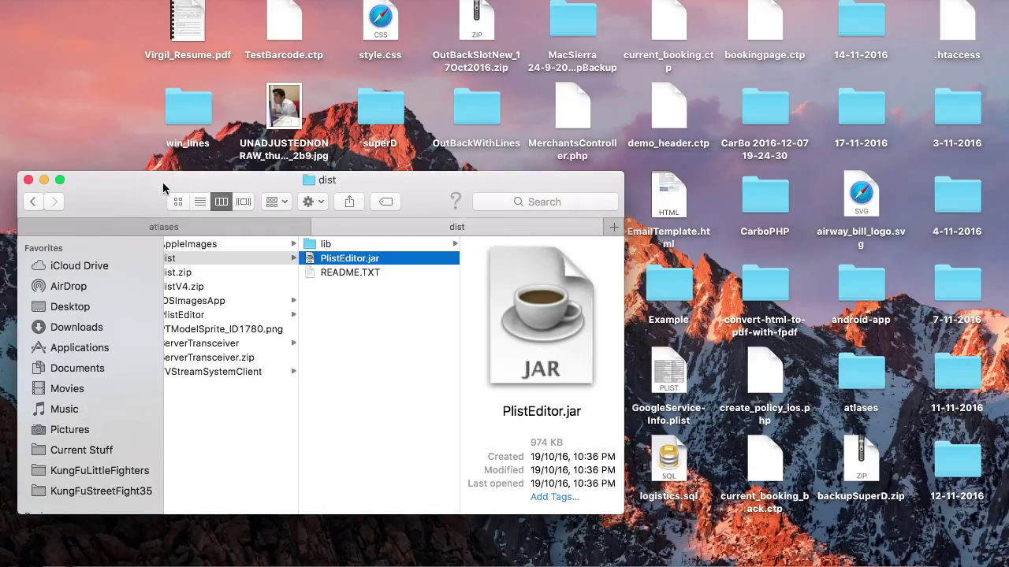
{"action": "left_click", "coordinate": [206, 230]}
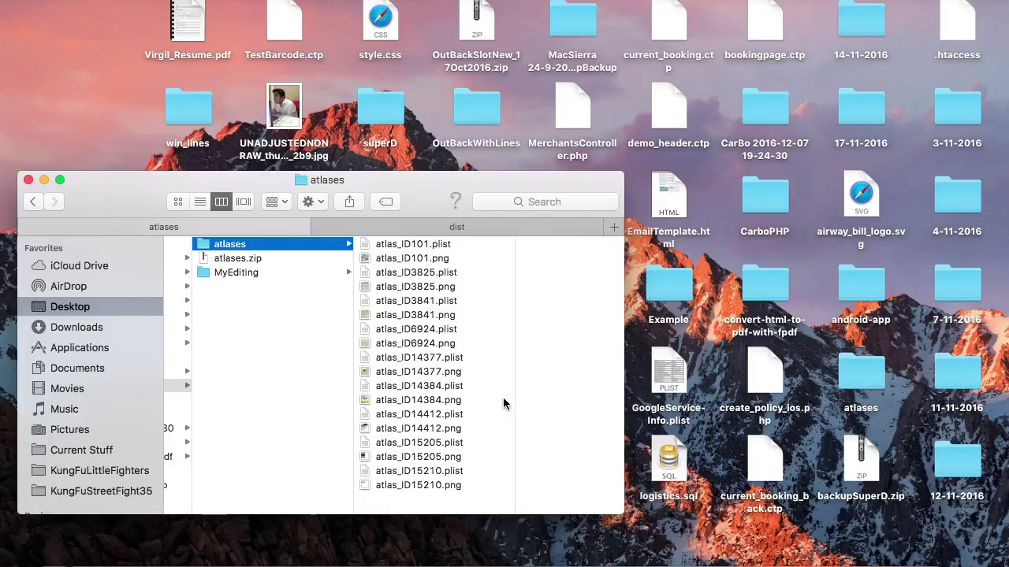
{"action": "left_click", "coordinate": [266, 258]}
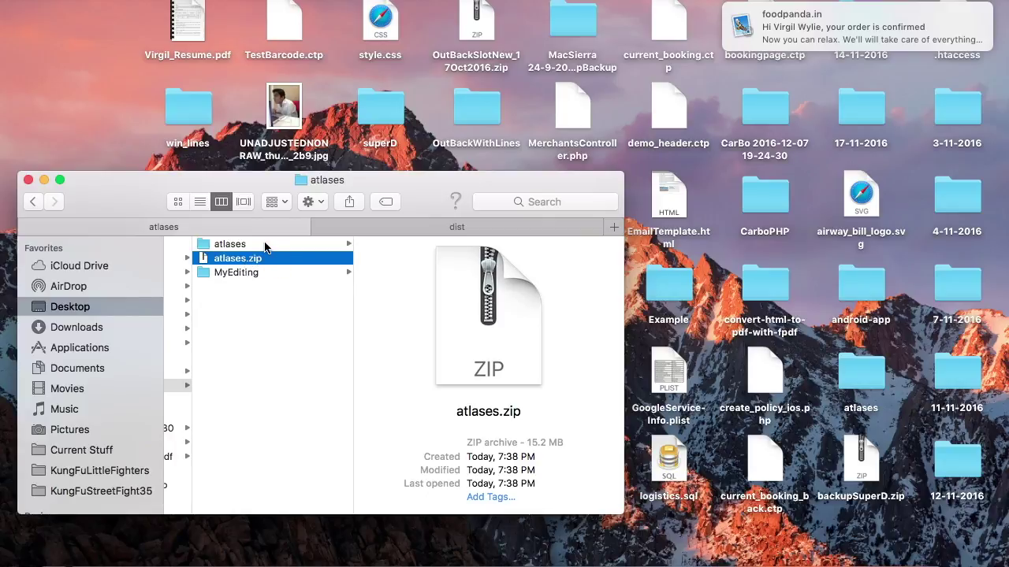
{"action": "left_click", "coordinate": [266, 246]}
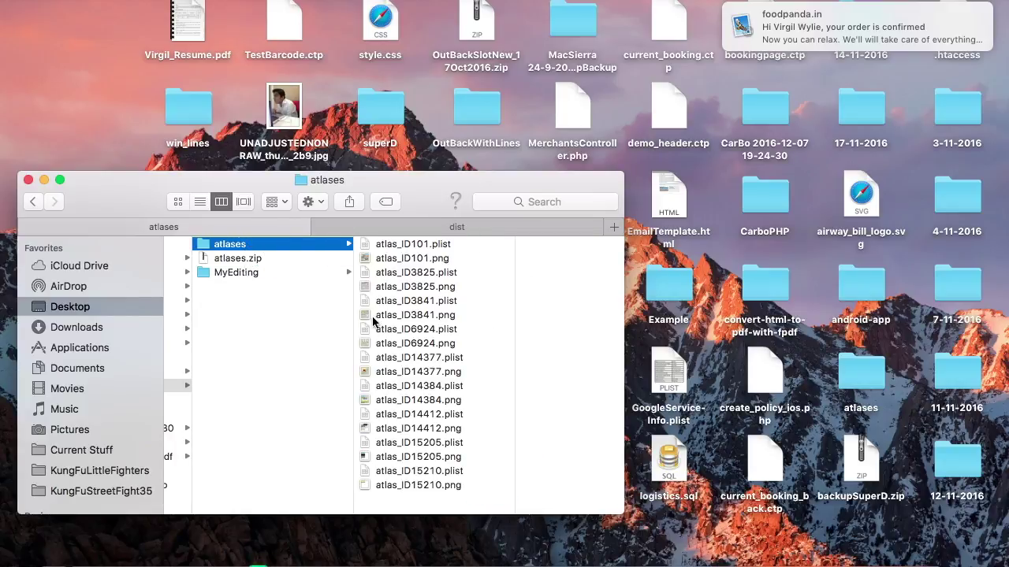
{"action": "left_click", "coordinate": [721, 23]}
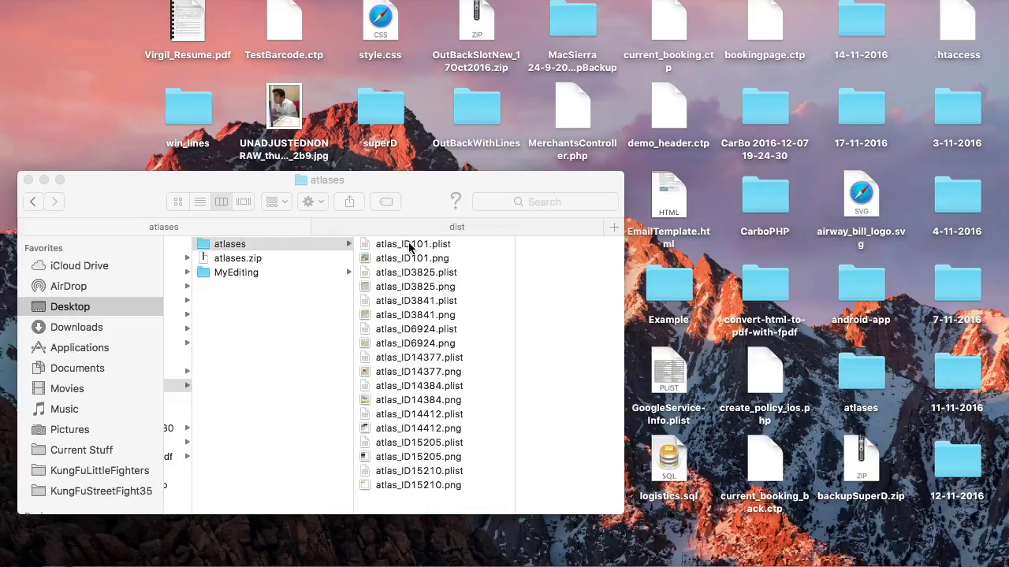
Open atlas_ID101.plist in TextEdit through Open With.
{"action": "left_click", "coordinate": [409, 246]}
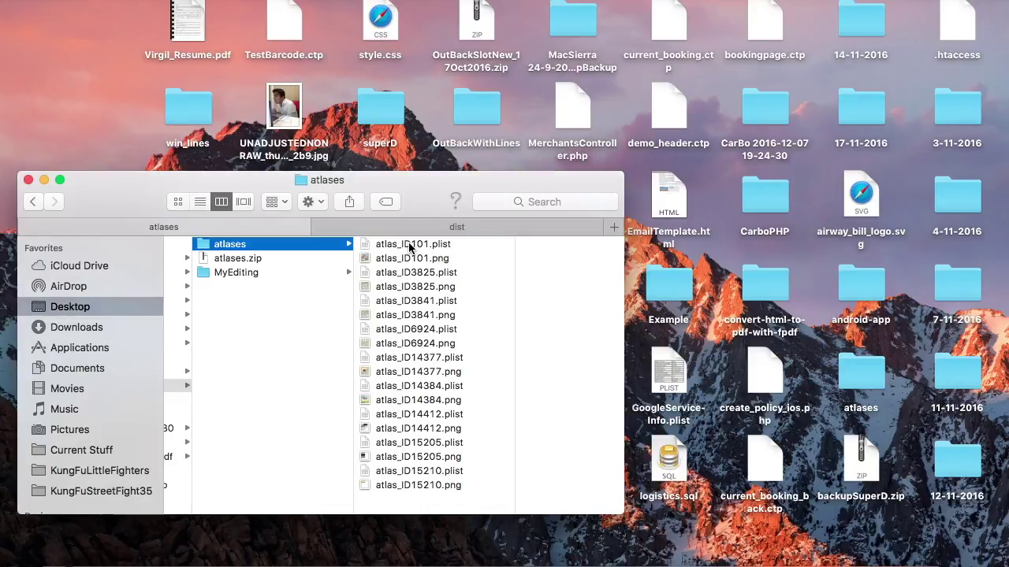
{"action": "left_click", "coordinate": [409, 247]}
{"action": "right_click", "coordinate": [409, 246]}
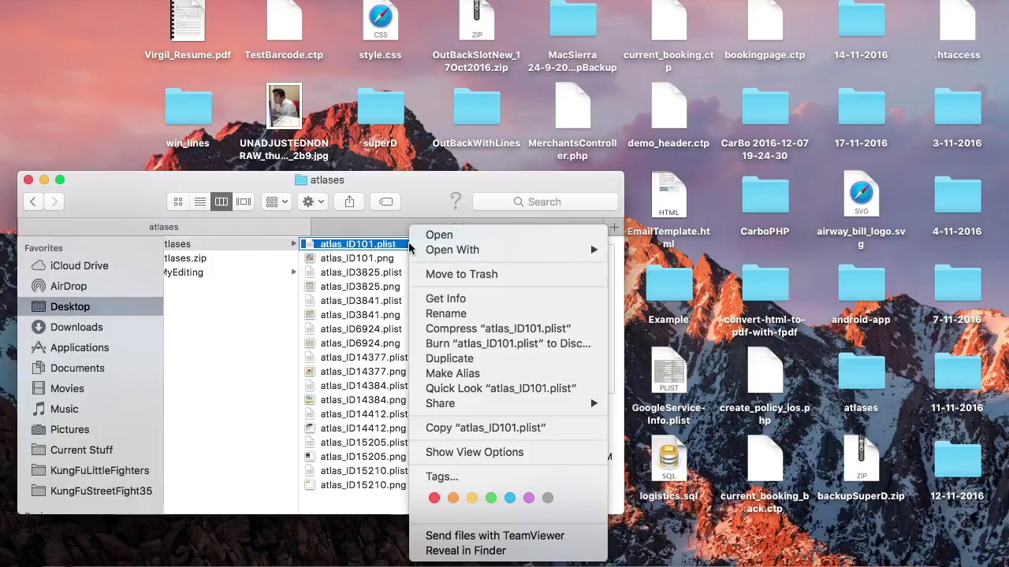
{"action": "mouse_move", "coordinate": [456, 255]}
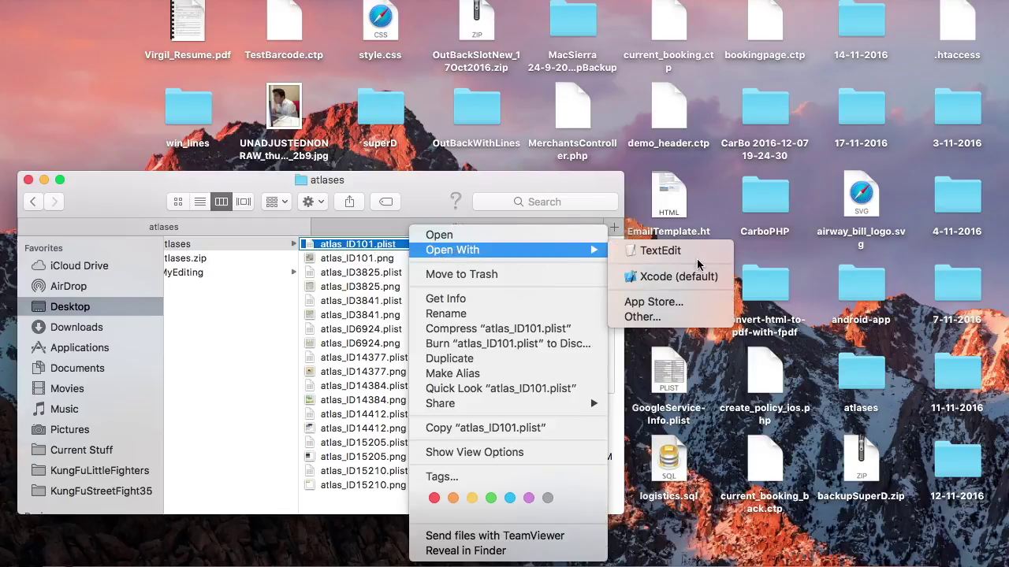
{"action": "left_click", "coordinate": [660, 251]}
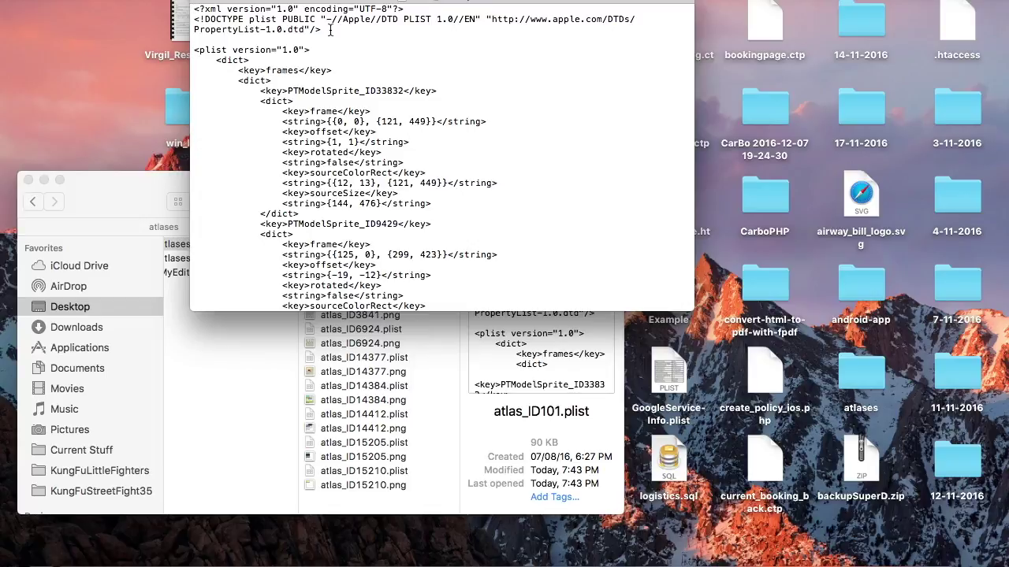
Delete the <!DOCTYPE ...> line and the leftover blank line from atlas_ID101.plist, then save.
{"action": "left_click_drag", "start_coordinate": [327, 29], "coordinate": [178, 19]}
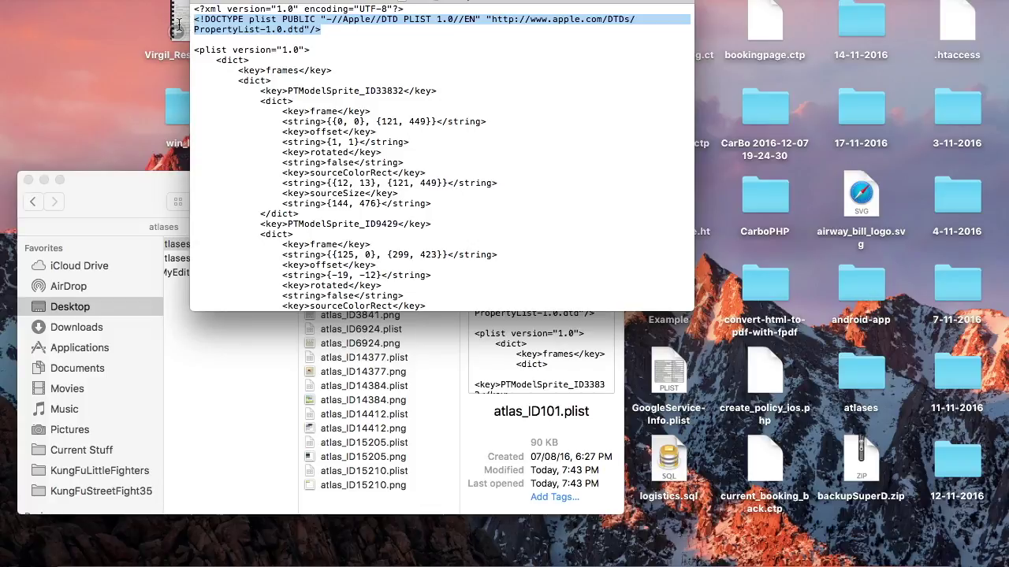
{"action": "key", "text": "BackSpace"}
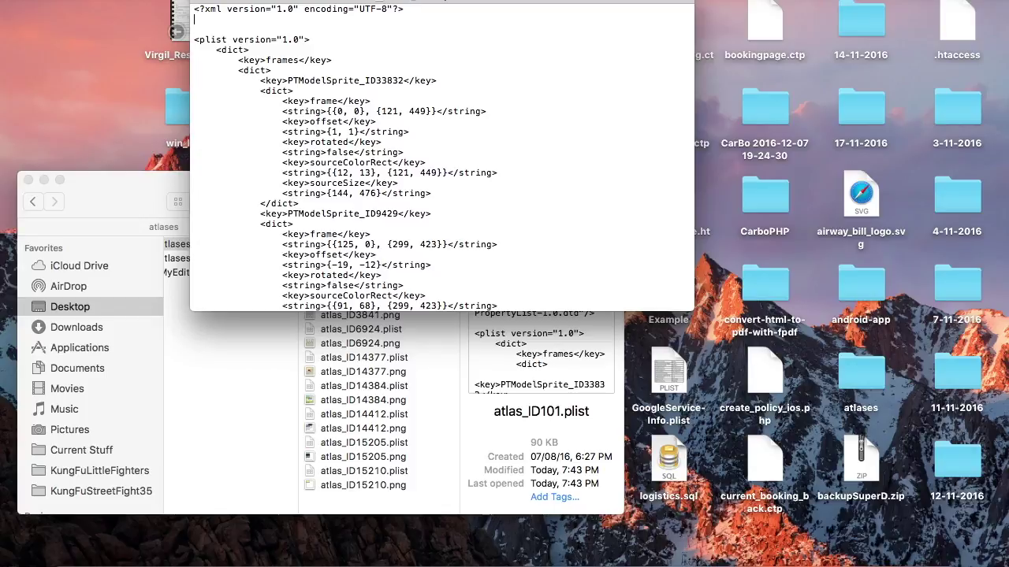
{"action": "key", "text": "BackSpace"}
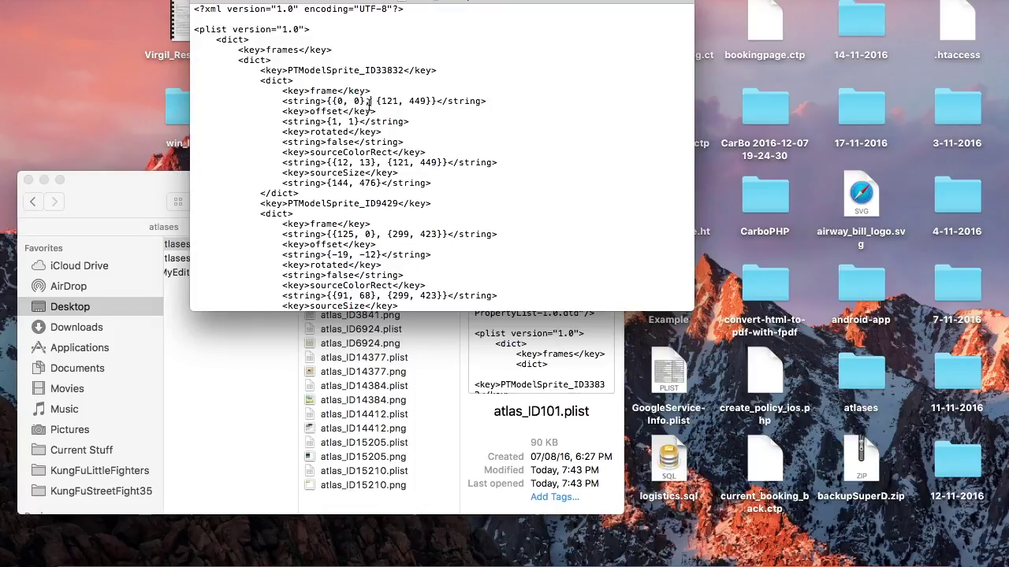
{"action": "key", "text": "super+s"}
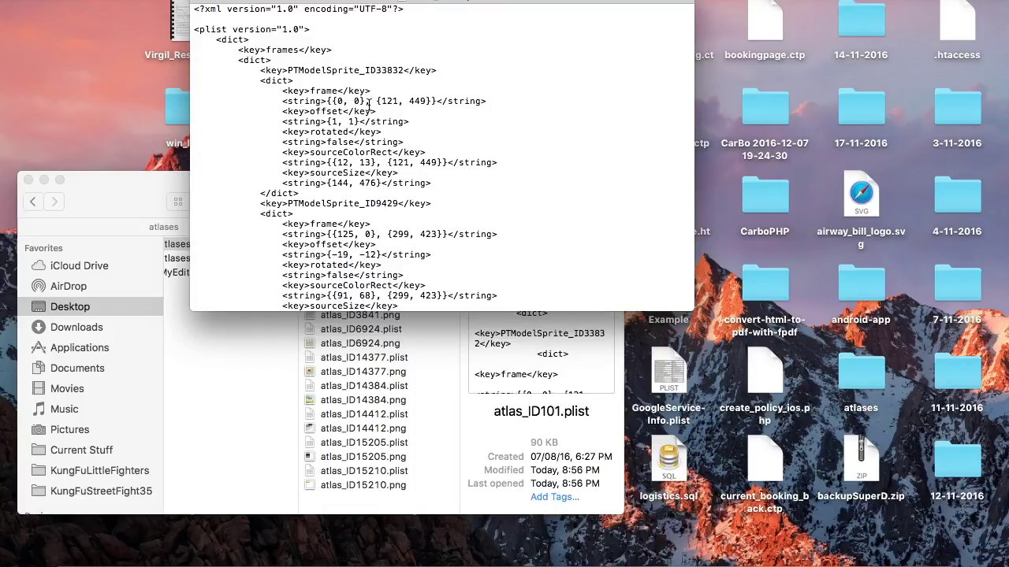
{"action": "left_click", "coordinate": [361, 336]}
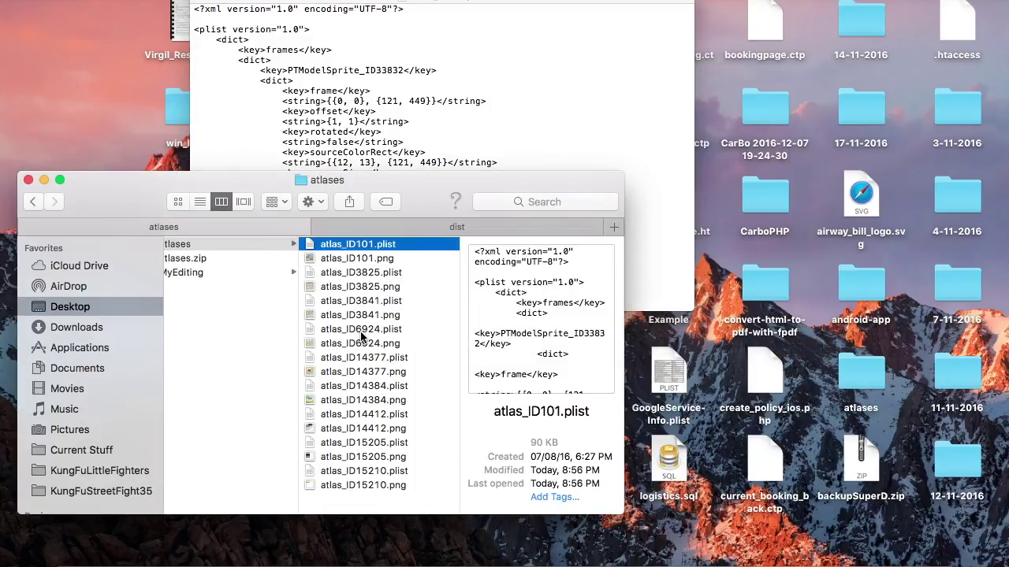
{"action": "left_click", "coordinate": [366, 120]}
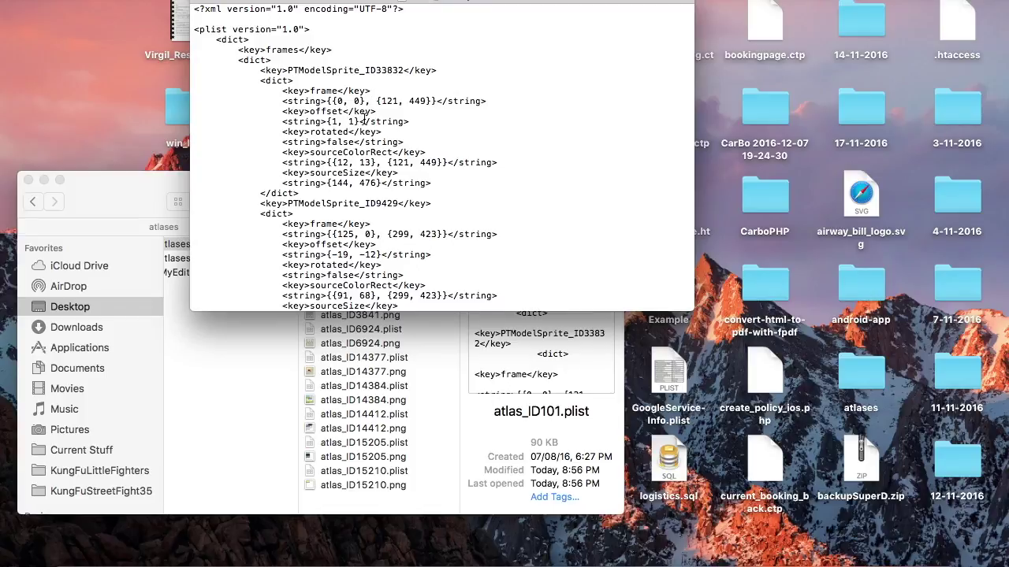
Locate and select the PTModelSprite_ID53774 key among the sprite entries.
{"action": "double_click", "coordinate": [355, 70]}
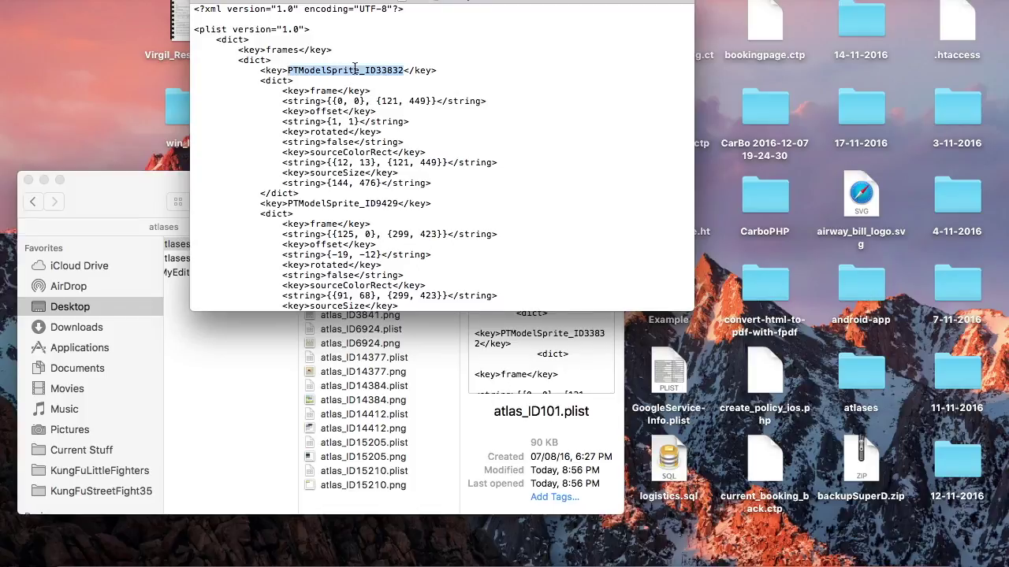
{"action": "double_click", "coordinate": [365, 204]}
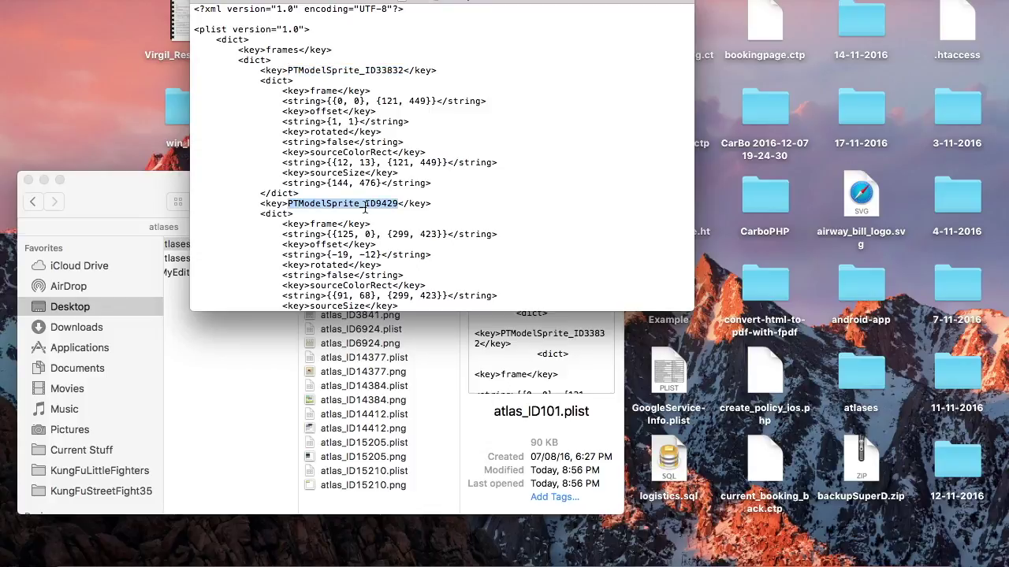
{"action": "double_click", "coordinate": [354, 70]}
{"action": "scroll", "coordinate": [398, 217], "scroll_direction": "down", "scroll_amount": 2}
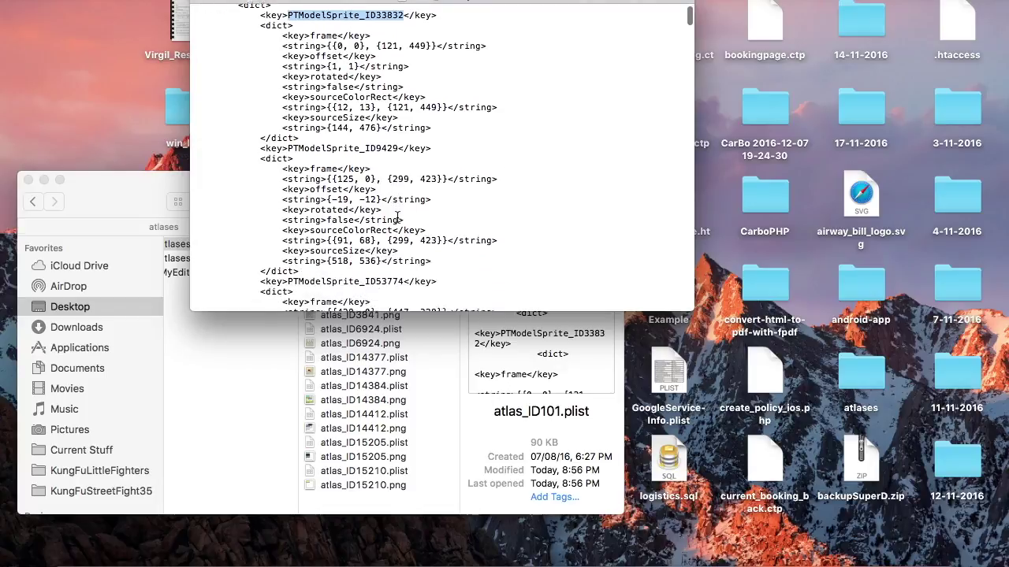
{"action": "scroll", "coordinate": [398, 218], "scroll_direction": "down", "scroll_amount": 3}
{"action": "left_click", "coordinate": [360, 206]}
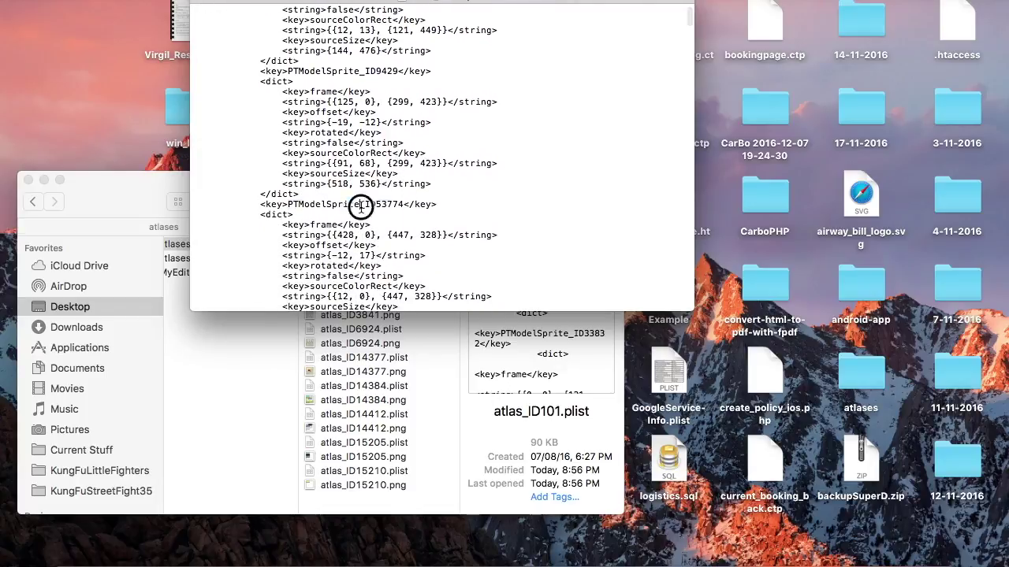
{"action": "double_click", "coordinate": [361, 206]}
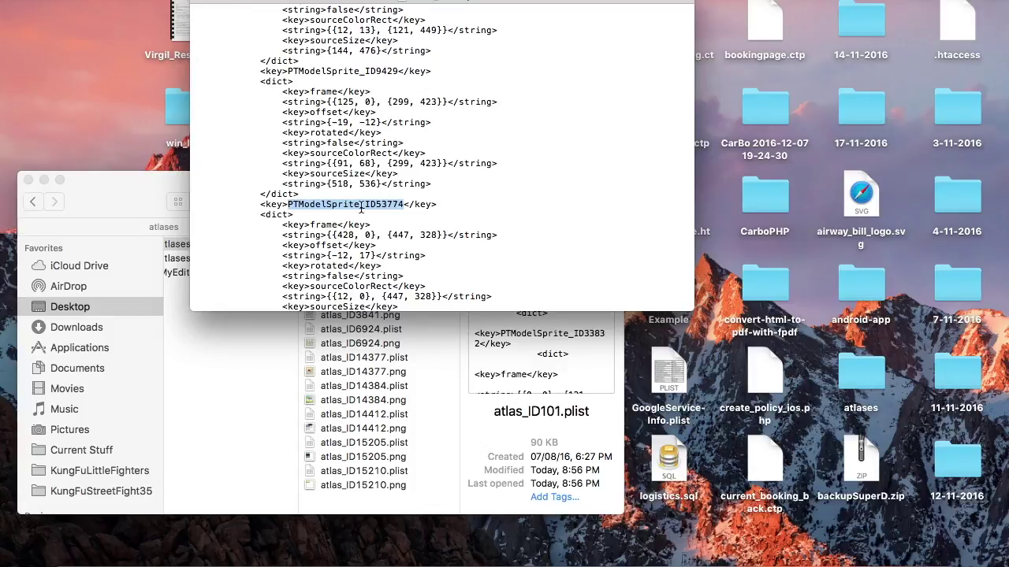
Strip the '.png' suffix from the PTModelSprite_ID53774 key and save the plist.
{"action": "key", "text": "Right"}
{"action": "type", "text": ".png"}
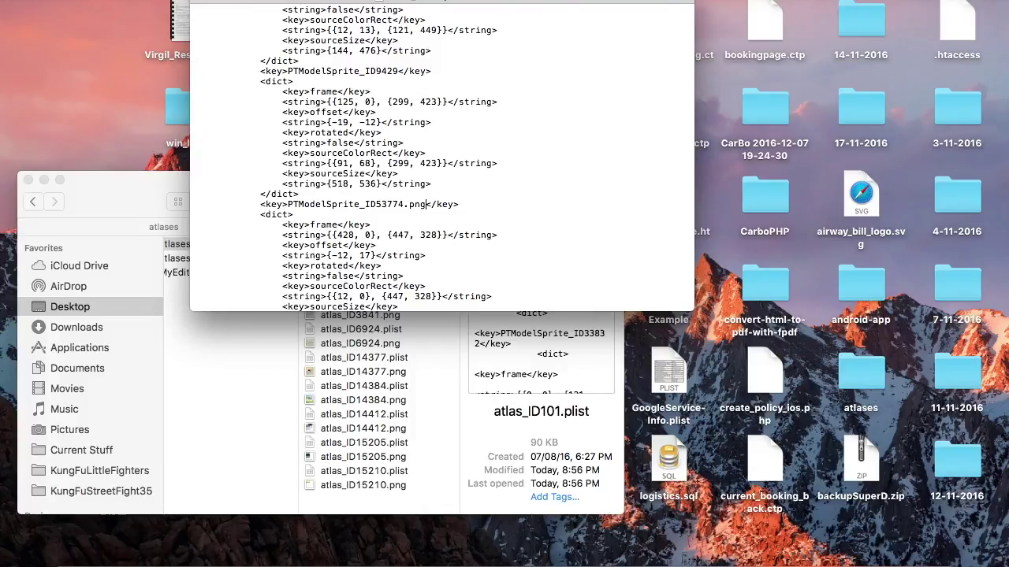
{"action": "key", "text": "BackSpace"}
{"action": "key", "text": "BackSpace"}
{"action": "key", "text": "BackSpace"}
{"action": "key", "text": "BackSpace"}
{"action": "key", "text": "super+s"}
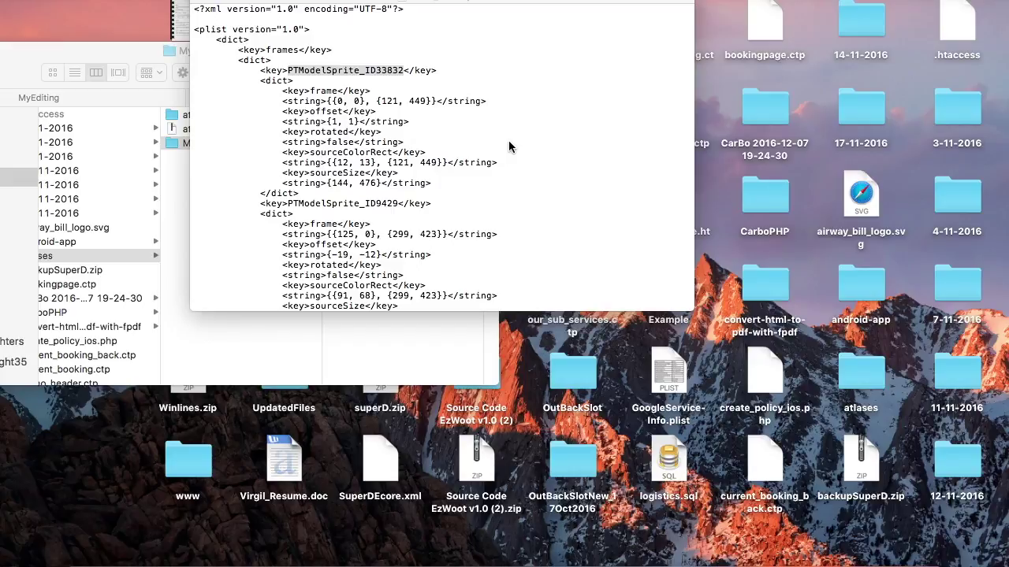
{"action": "left_click", "coordinate": [508, 147]}
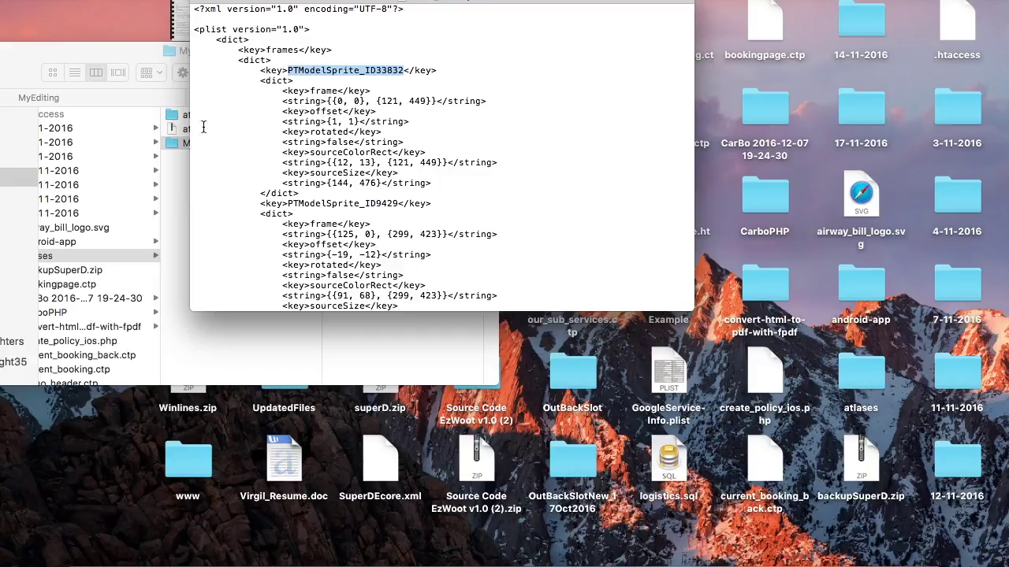
Relaunch PlistEditor.jar from the dist folder in Finder.
{"action": "left_click", "coordinate": [167, 178]}
{"action": "left_click", "coordinate": [245, 115]}
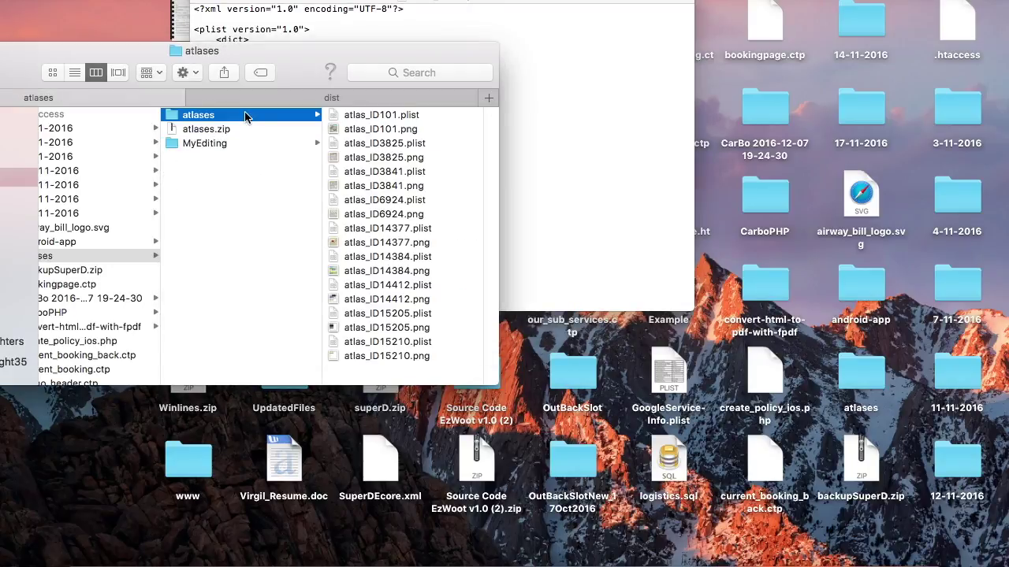
{"action": "left_click", "coordinate": [276, 97]}
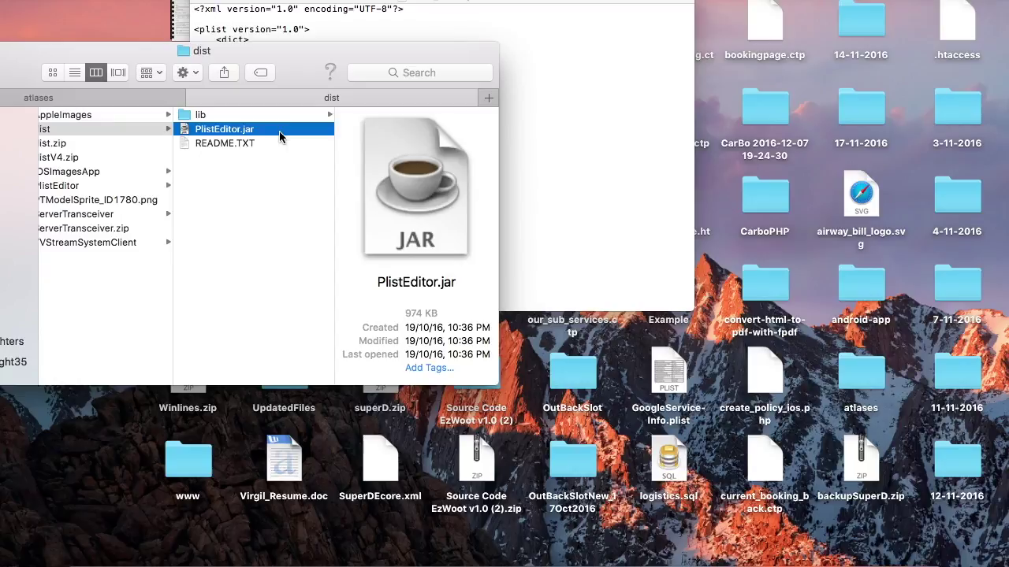
{"action": "double_click", "coordinate": [279, 129]}
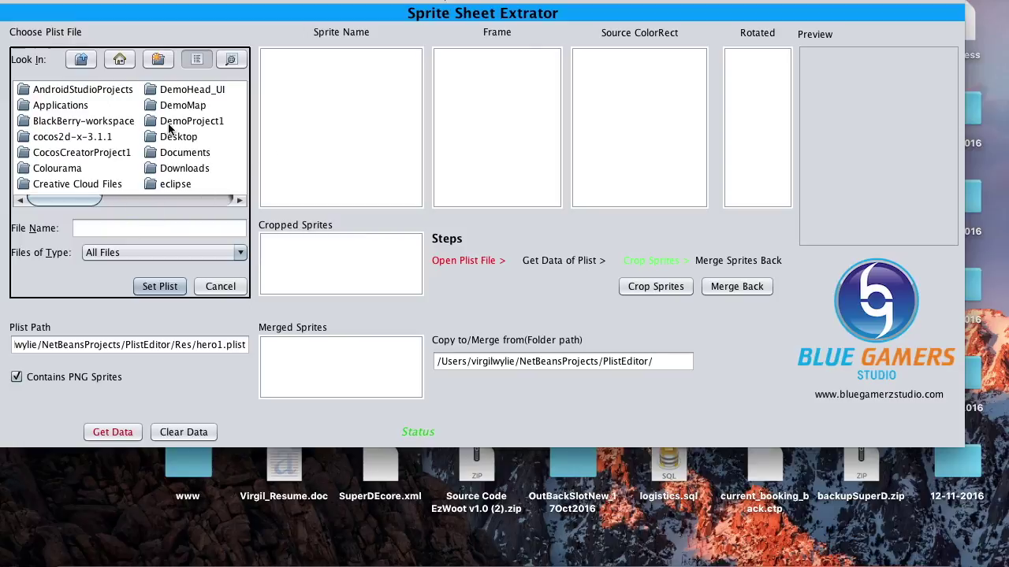
Browse Desktop > atlases > atlases in the chooser and select atlas_ID101.plist.
{"action": "left_click", "coordinate": [151, 137]}
{"action": "double_click", "coordinate": [150, 138]}
{"action": "double_click", "coordinate": [66, 104]}
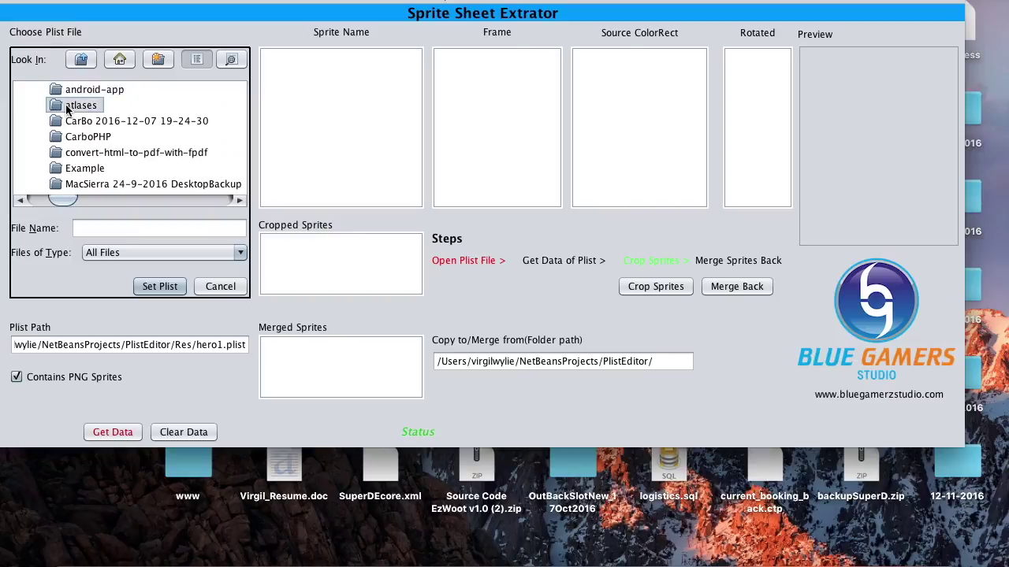
{"action": "double_click", "coordinate": [65, 104]}
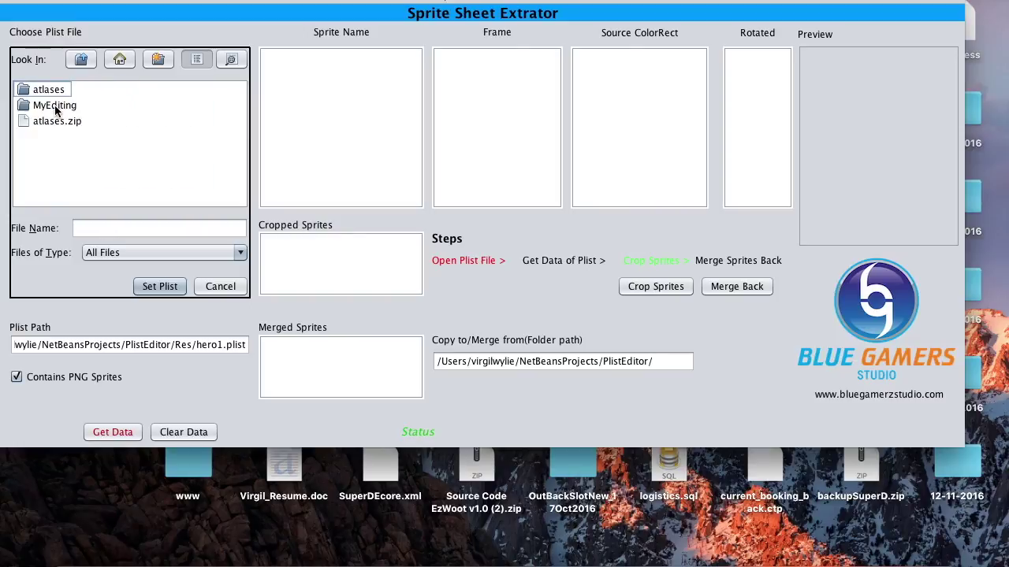
{"action": "left_click", "coordinate": [25, 94]}
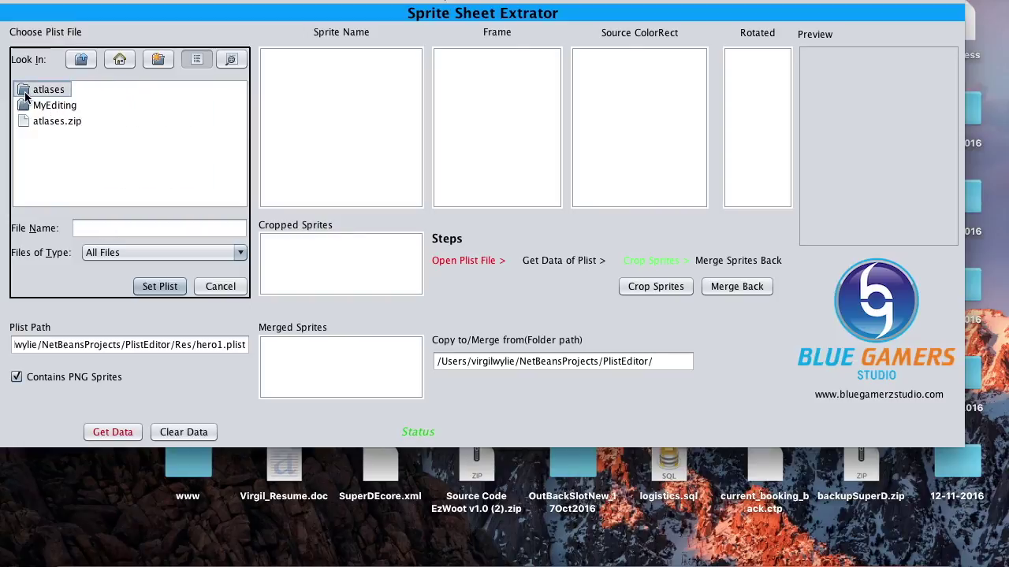
{"action": "double_click", "coordinate": [25, 94]}
{"action": "left_click", "coordinate": [26, 92]}
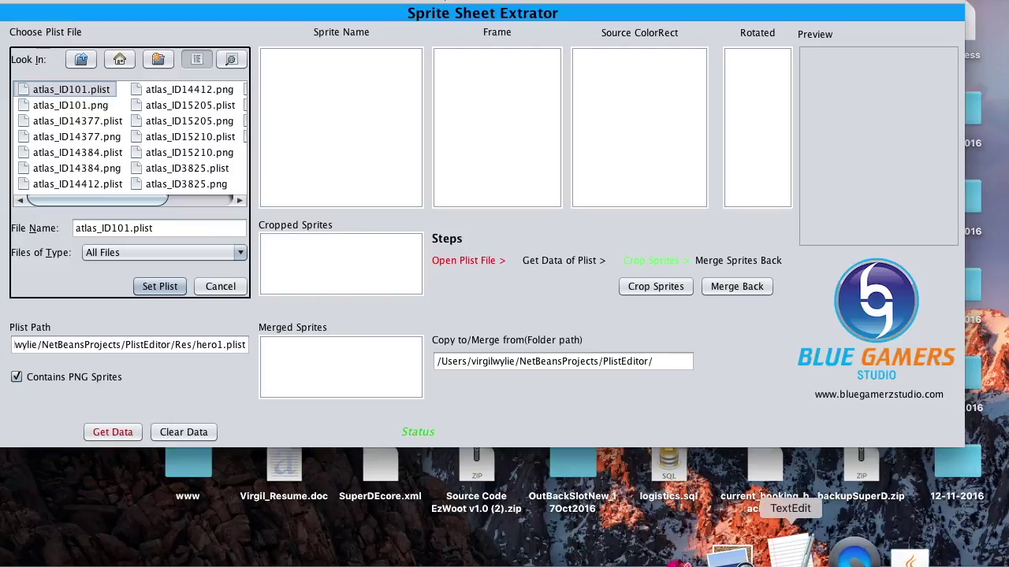
{"action": "left_click", "coordinate": [851, 551]}
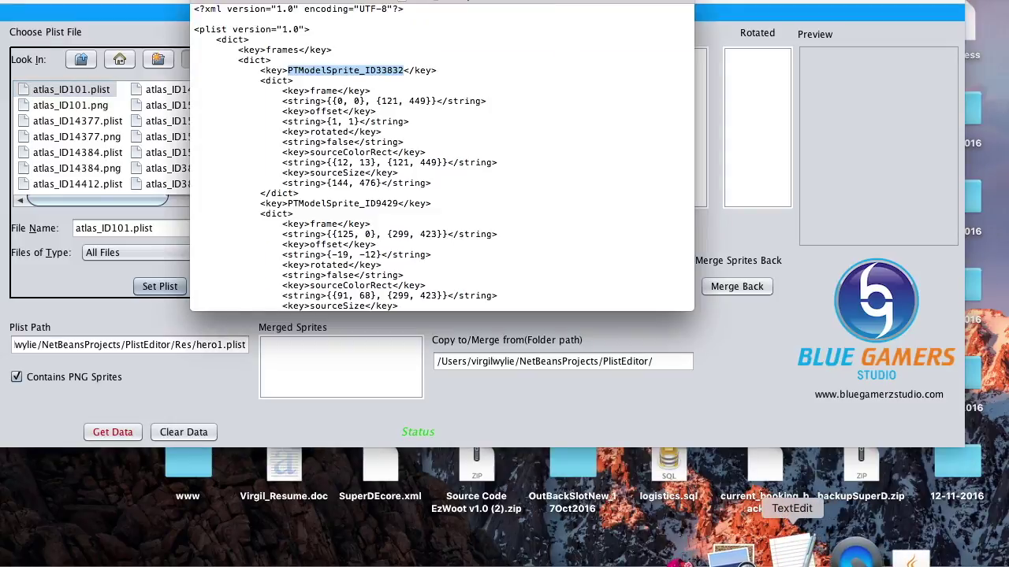
{"action": "left_click", "coordinate": [403, 71]}
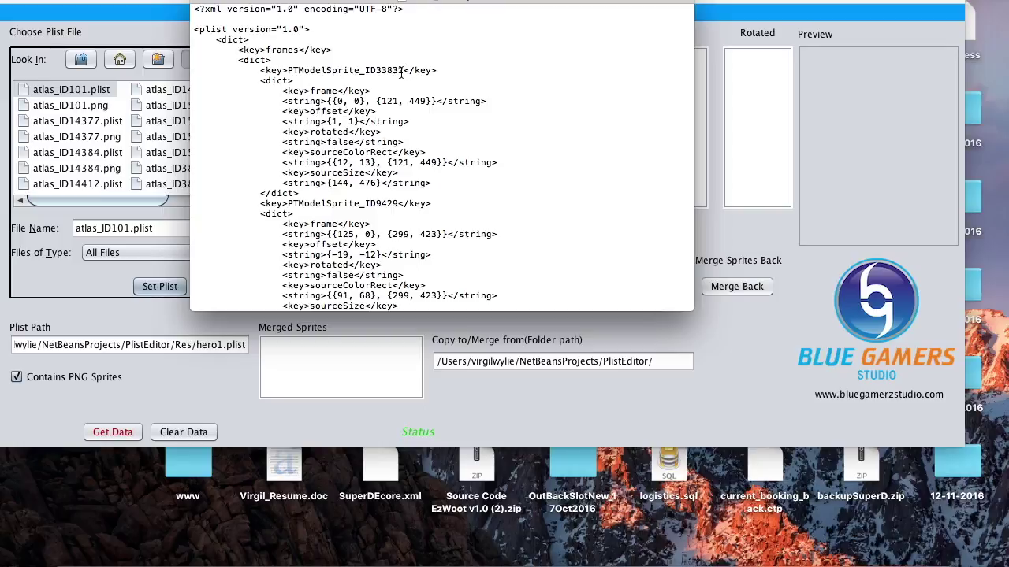
{"action": "double_click", "coordinate": [388, 203]}
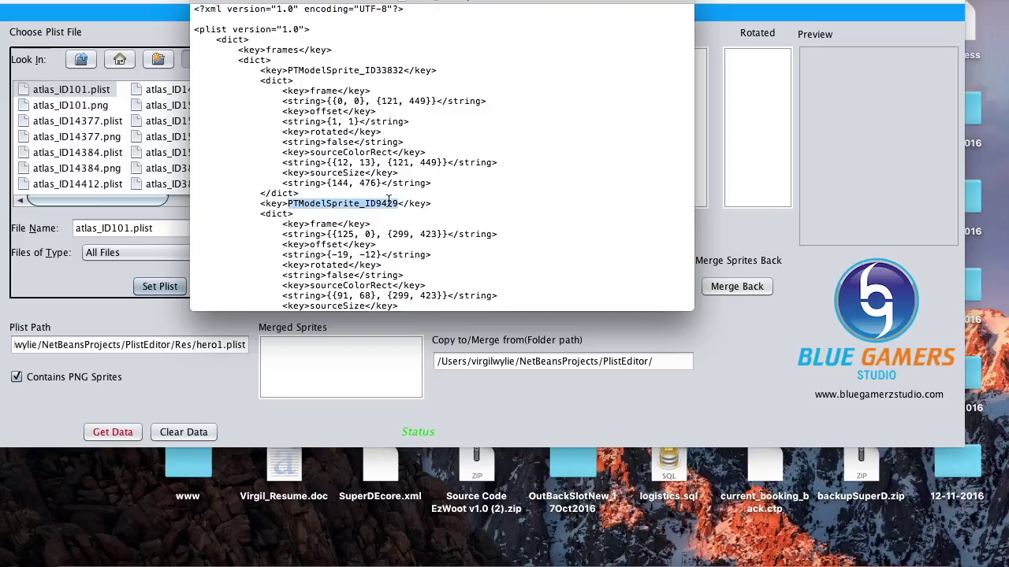
{"action": "scroll", "coordinate": [388, 202], "scroll_direction": "down", "scroll_amount": 5}
{"action": "scroll", "coordinate": [390, 202], "scroll_direction": "up", "scroll_amount": 5}
{"action": "left_click", "coordinate": [398, 204]}
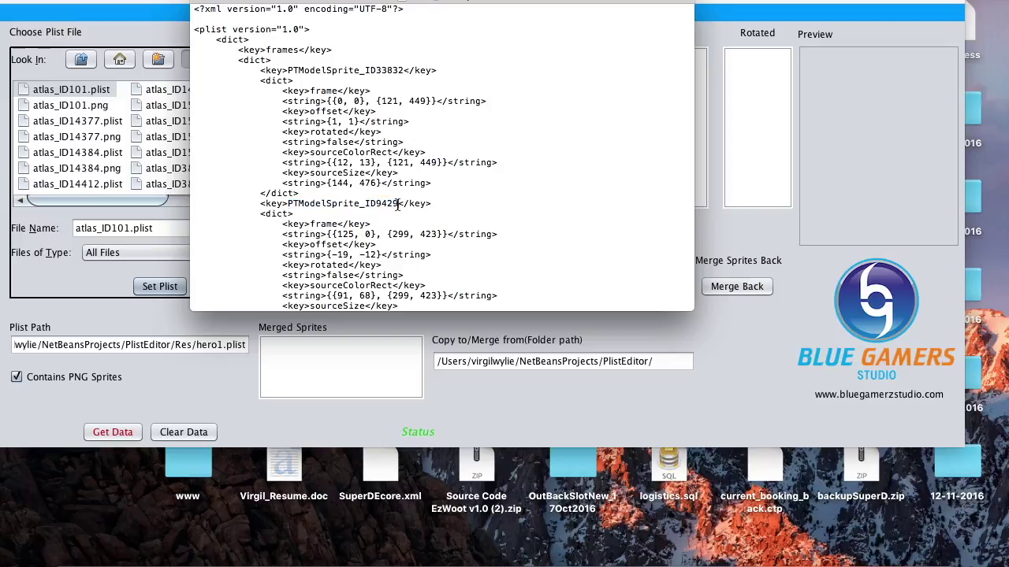
{"action": "type", "text": ".png"}
{"action": "key", "text": "BackSpace"}
{"action": "key", "text": "BackSpace"}
{"action": "key", "text": "BackSpace"}
{"action": "key", "text": "BackSpace"}
{"action": "left_click", "coordinate": [88, 285]}
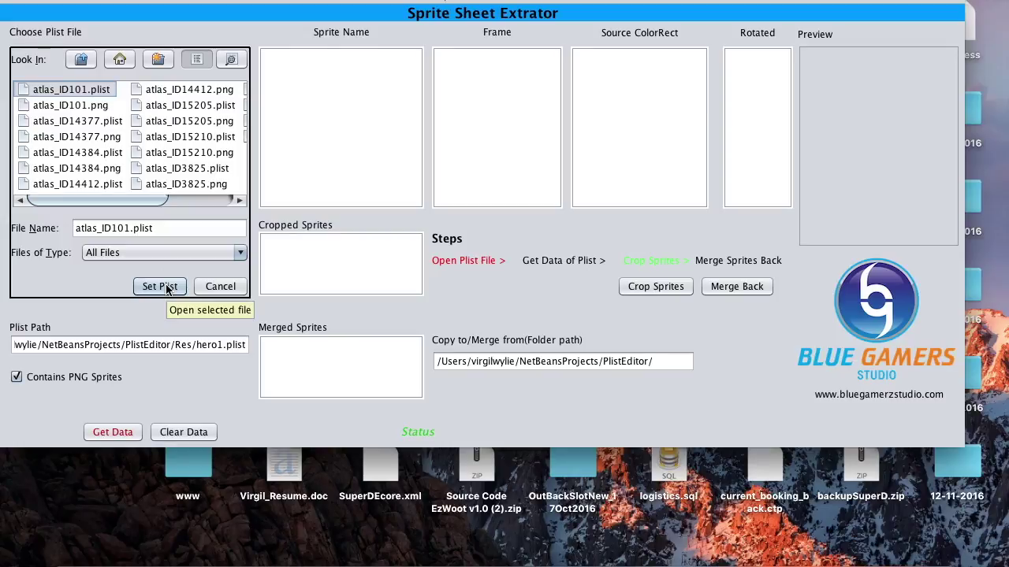
Uncheck Contains PNG Sprites and load atlas_ID101.plist with Set Plist.
{"action": "left_click", "coordinate": [161, 286]}
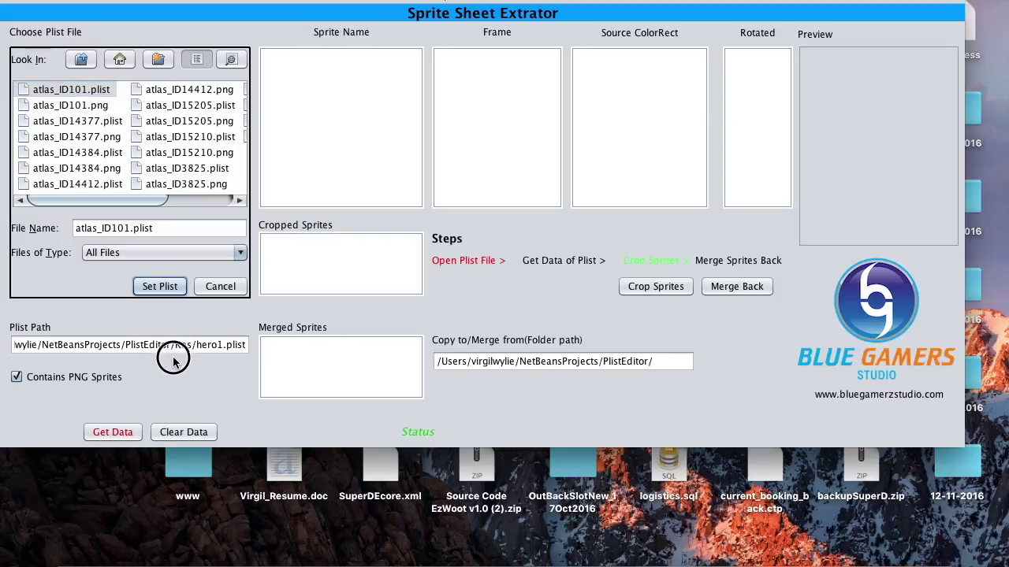
{"action": "left_click", "coordinate": [16, 379]}
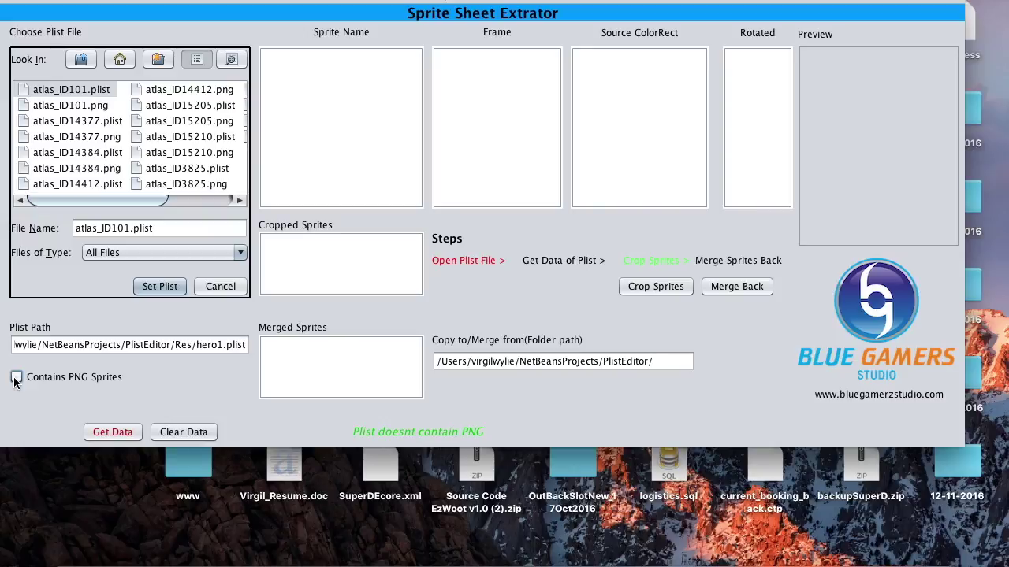
{"action": "left_click", "coordinate": [161, 286]}
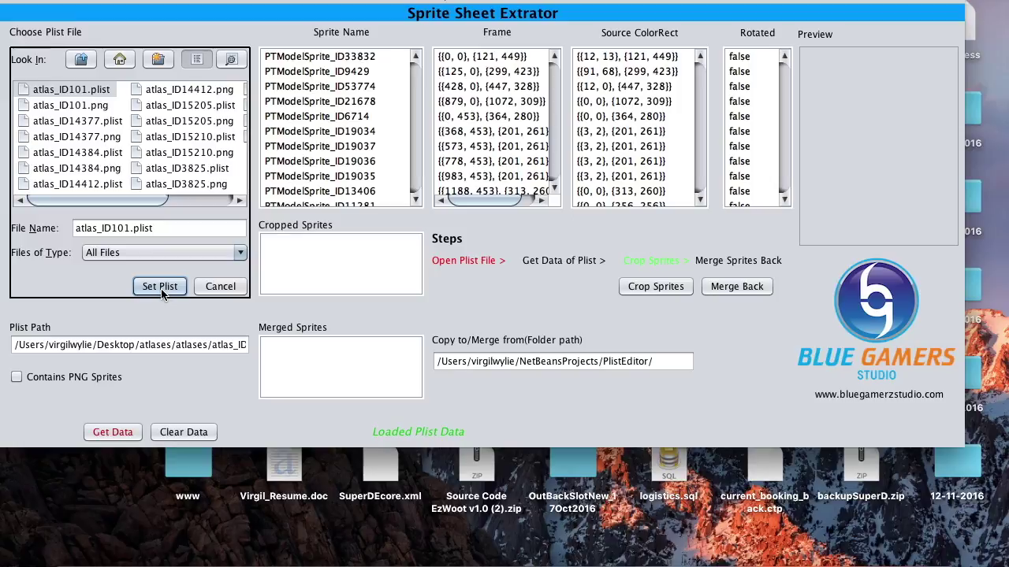
{"action": "scroll", "coordinate": [371, 156], "scroll_direction": "down", "scroll_amount": 10}
Show Get Info for the empty MyEditing folder in atlases and move the Info window down.
{"action": "left_click", "coordinate": [64, 545]}
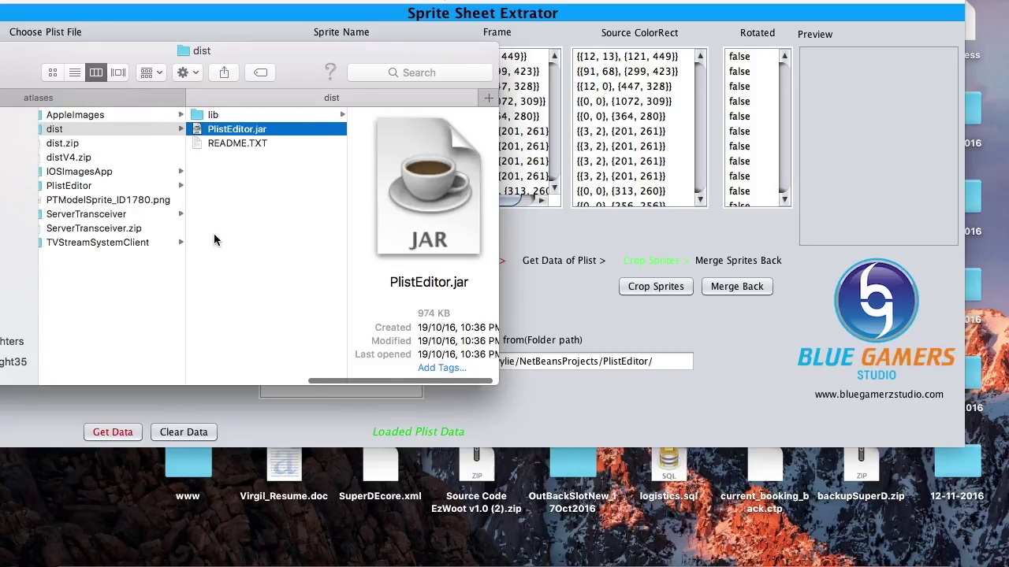
{"action": "left_click", "coordinate": [137, 98]}
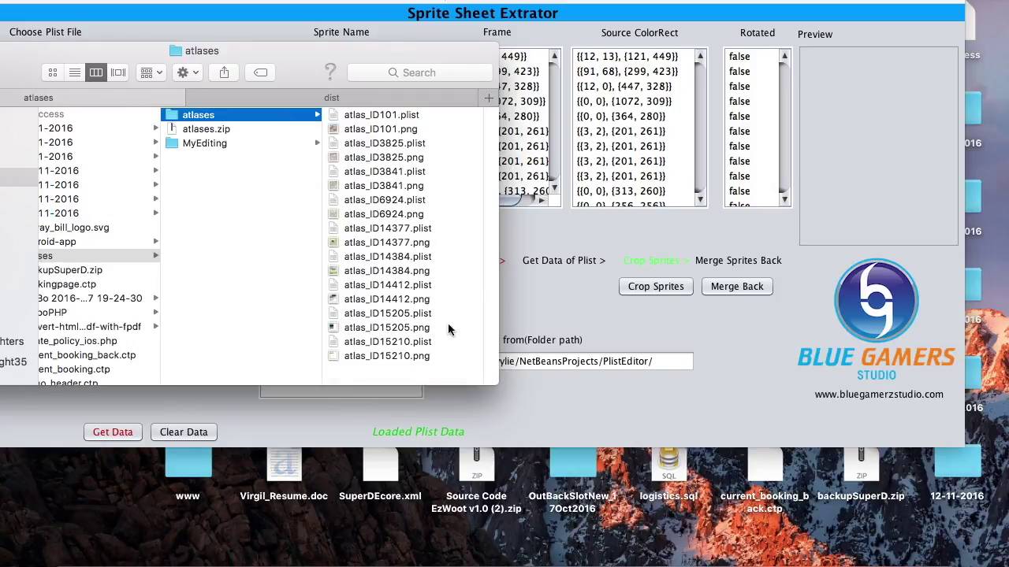
{"action": "left_click", "coordinate": [591, 333]}
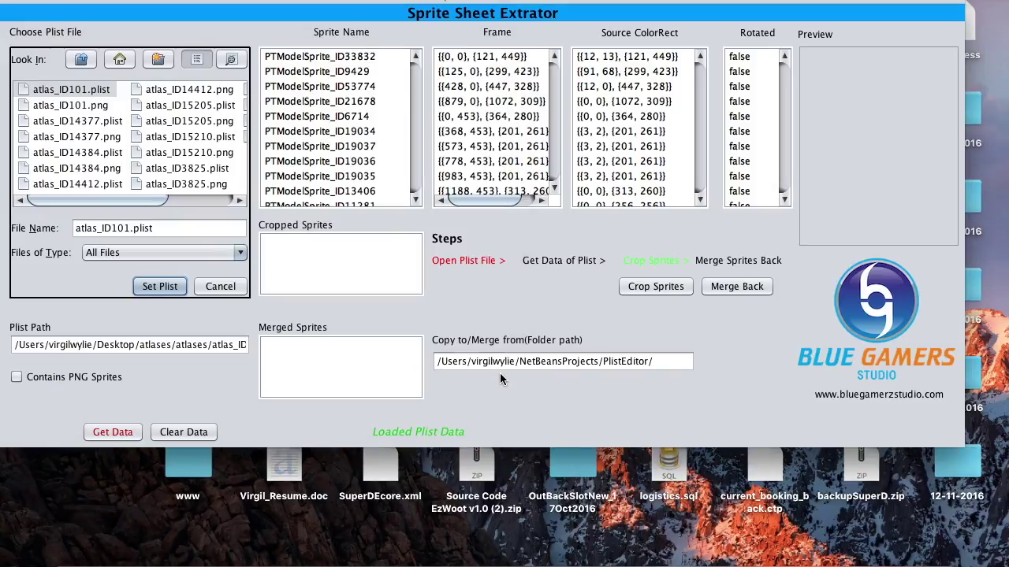
{"action": "mouse_move", "coordinate": [226, 561]}
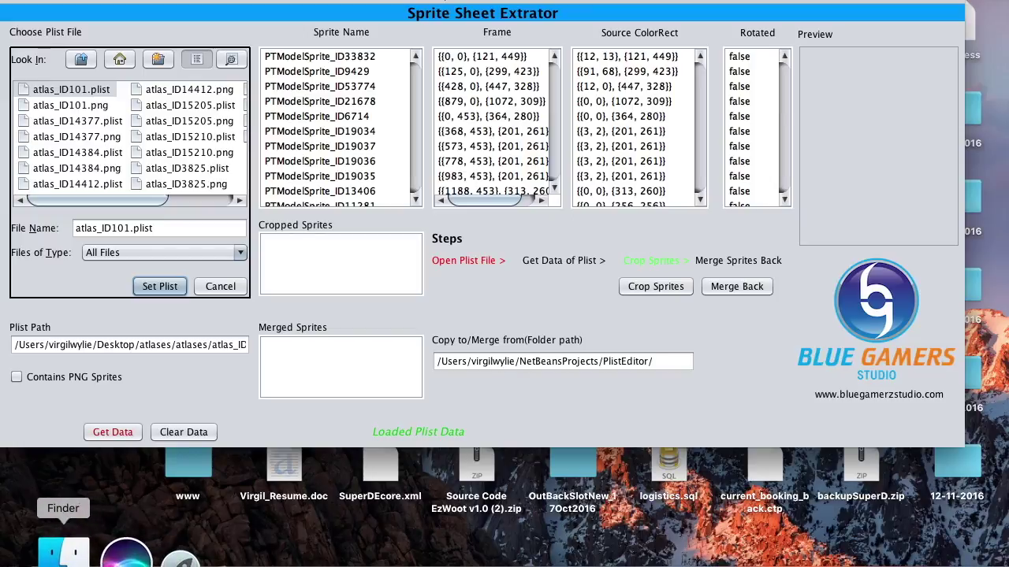
{"action": "left_click", "coordinate": [63, 553]}
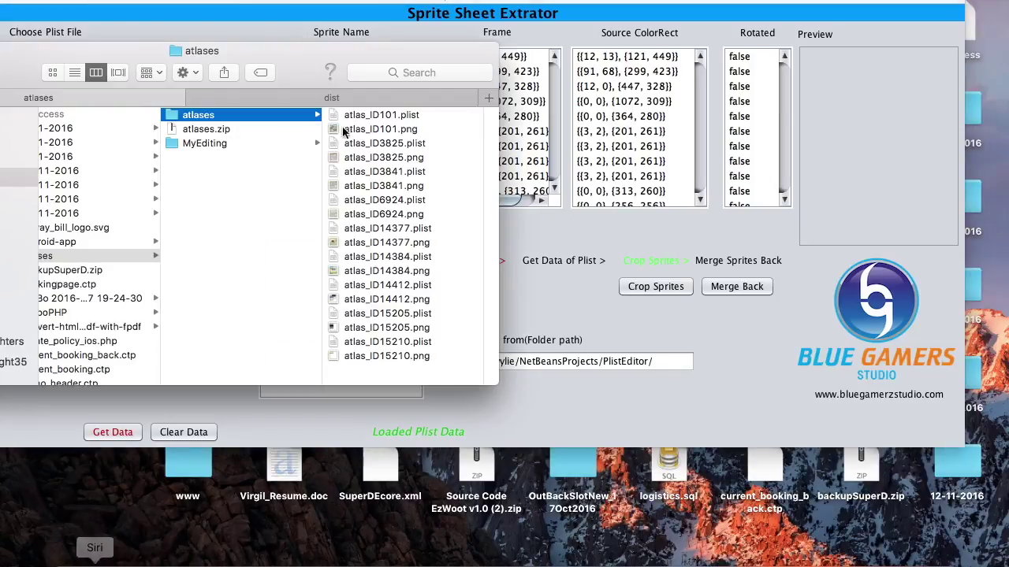
{"action": "left_click", "coordinate": [245, 143]}
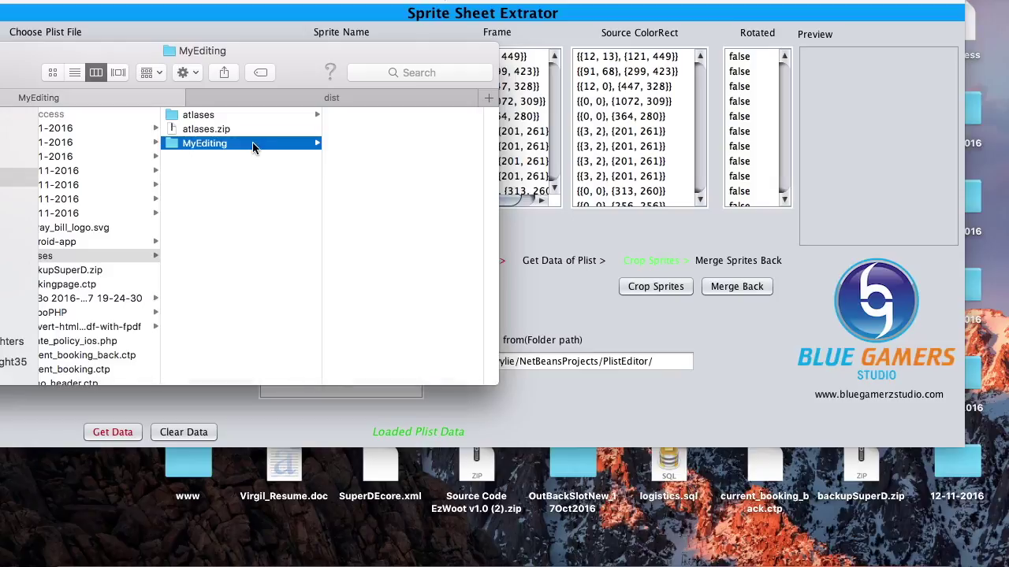
{"action": "right_click", "coordinate": [267, 147]}
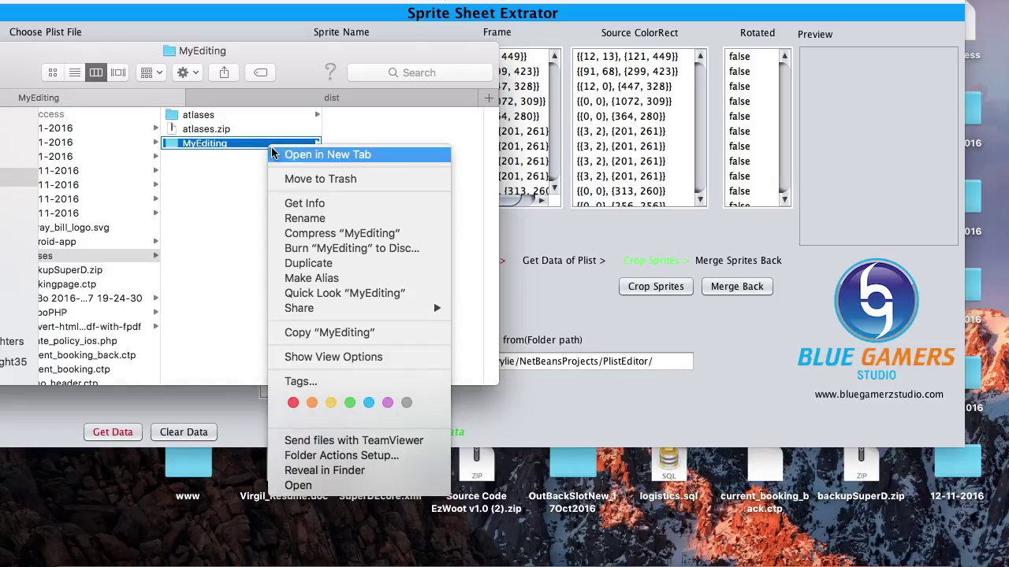
{"action": "left_click", "coordinate": [338, 204]}
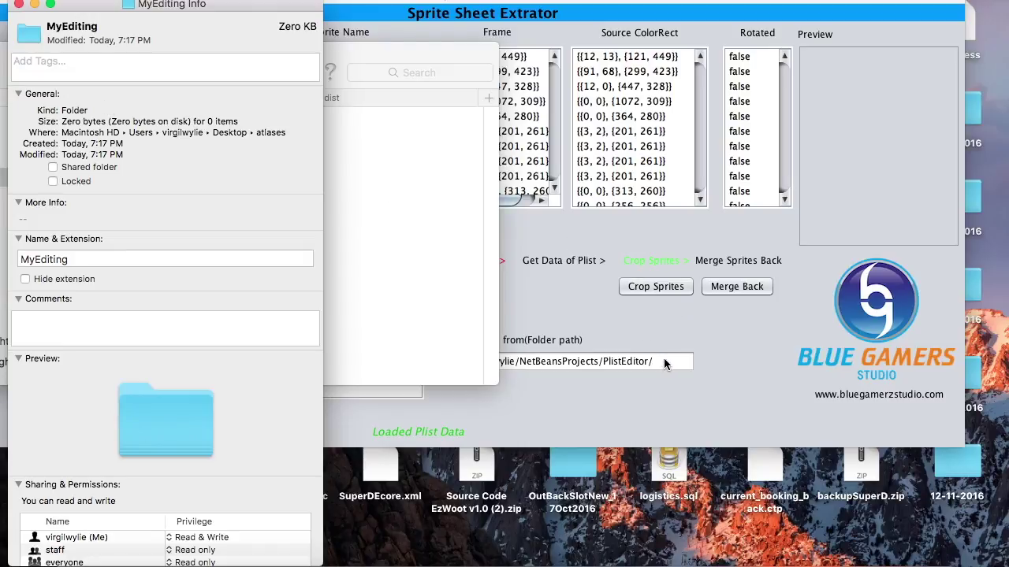
{"action": "left_click_drag", "start_coordinate": [245, 5], "coordinate": [277, 408]}
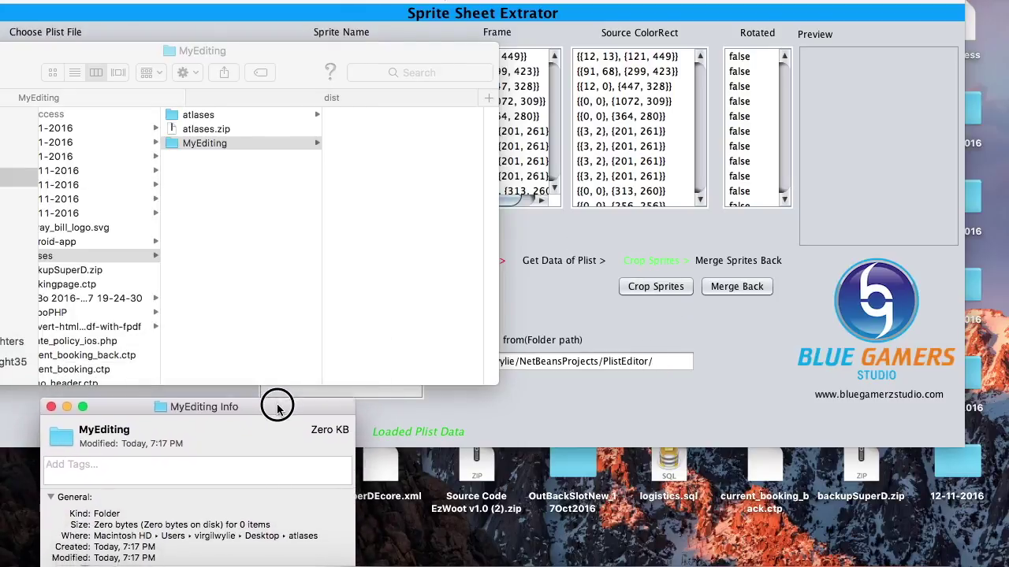
Set the Copy to/Merge from path to Desktop/atlases/MyEditing/ and crop all sprites into it.
{"action": "left_click", "coordinate": [668, 362]}
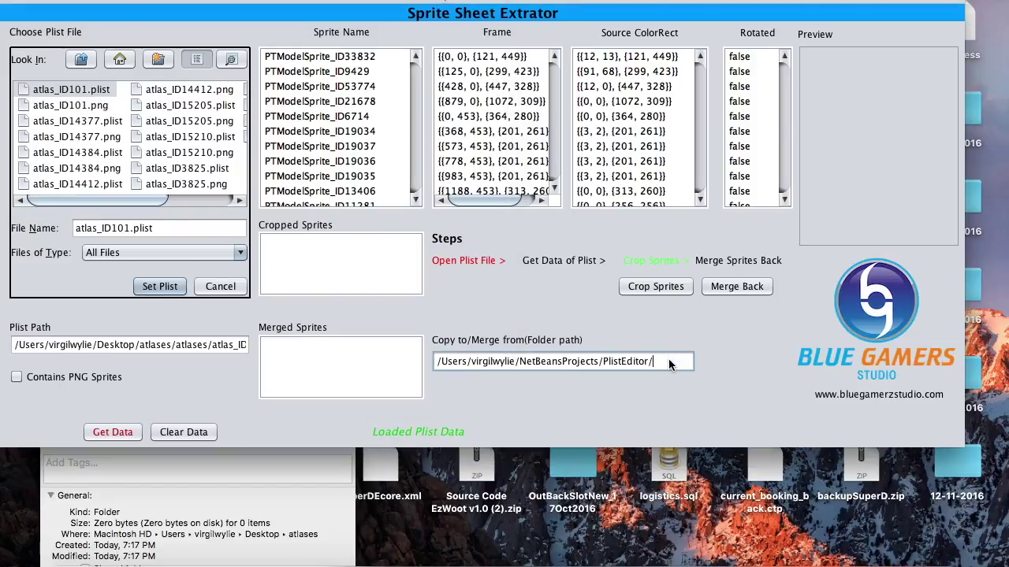
{"action": "key", "text": "BackSpace"}
{"action": "key", "text": "BackSpace"}
{"action": "key", "text": "BackSpace"}
{"action": "key", "text": "BackSpace"}
{"action": "key", "text": "BackSpace"}
{"action": "key", "text": "BackSpace"}
{"action": "key", "text": "BackSpace"}
{"action": "key", "text": "BackSpace"}
{"action": "key", "text": "BackSpace"}
{"action": "key", "text": "BackSpace"}
{"action": "key", "text": "BackSpace"}
{"action": "key", "text": "BackSpace"}
{"action": "key", "text": "BackSpace"}
{"action": "key", "text": "BackSpace"}
{"action": "key", "text": "BackSpace"}
{"action": "key", "text": "BackSpace"}
{"action": "key", "text": "BackSpace"}
{"action": "key", "text": "BackSpace"}
{"action": "key", "text": "BackSpace"}
{"action": "key", "text": "BackSpace"}
{"action": "key", "text": "BackSpace"}
{"action": "key", "text": "BackSpace"}
{"action": "key", "text": "BackSpace"}
{"action": "key", "text": "BackSpace"}
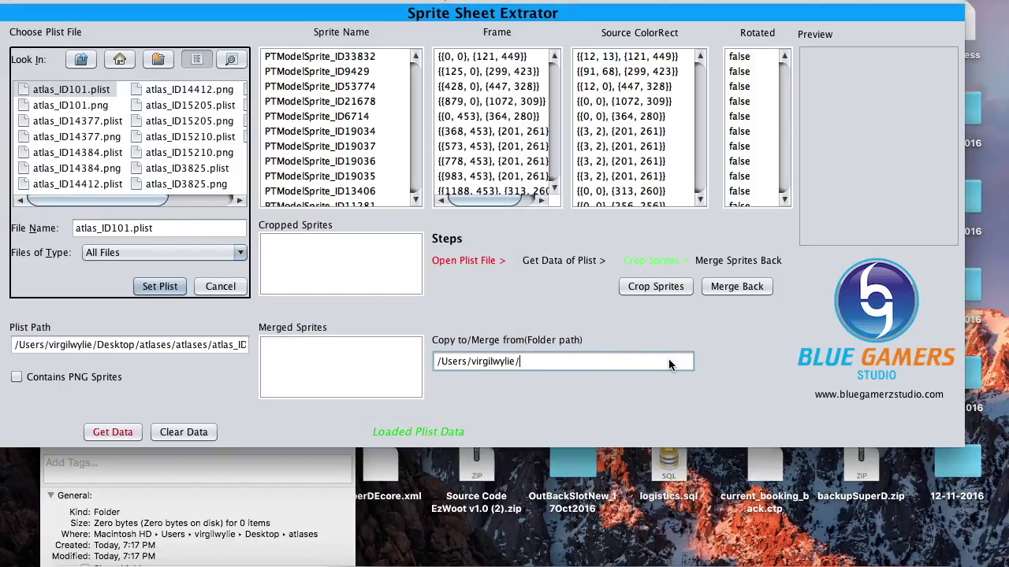
{"action": "type", "text": "Desktop"}
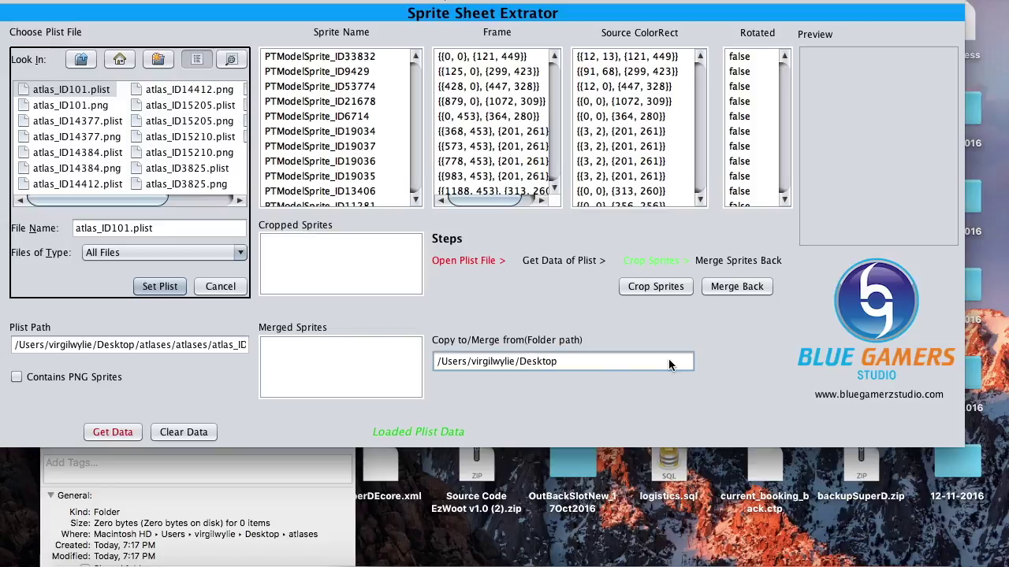
{"action": "type", "text": "/atlases"}
{"action": "left_click", "coordinate": [271, 529]}
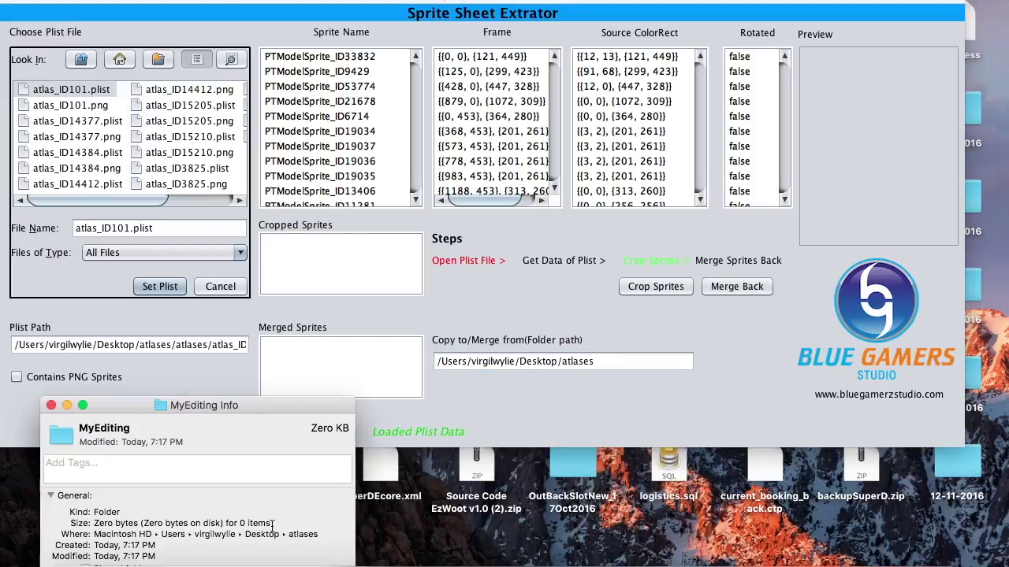
{"action": "left_click", "coordinate": [615, 362]}
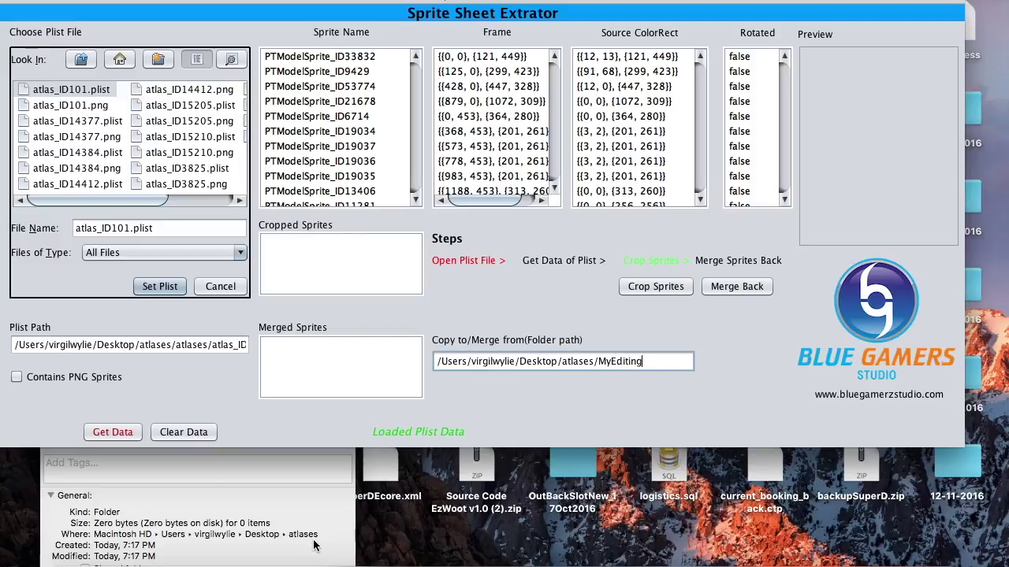
{"action": "left_click", "coordinate": [275, 520]}
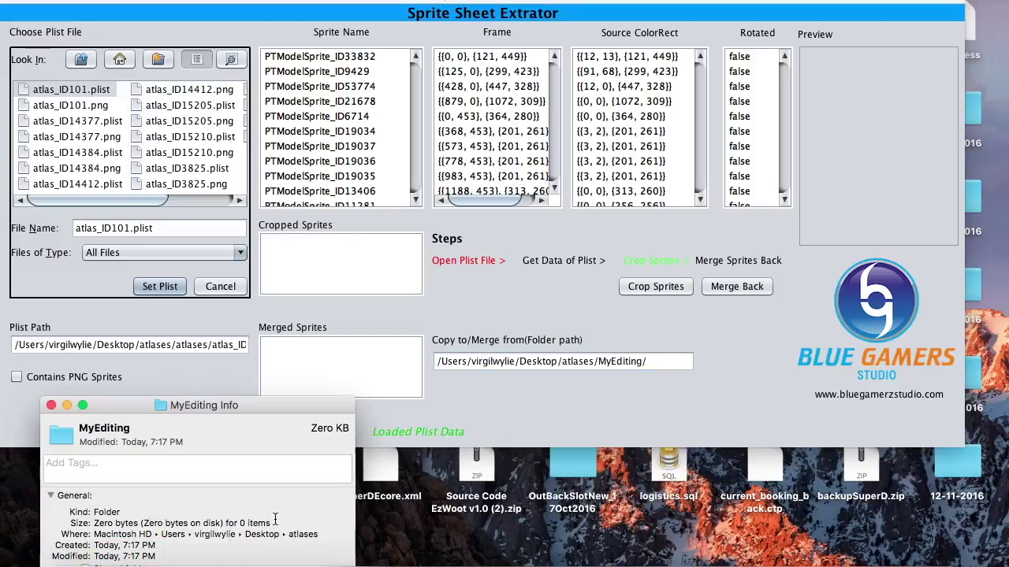
{"action": "left_click", "coordinate": [627, 395]}
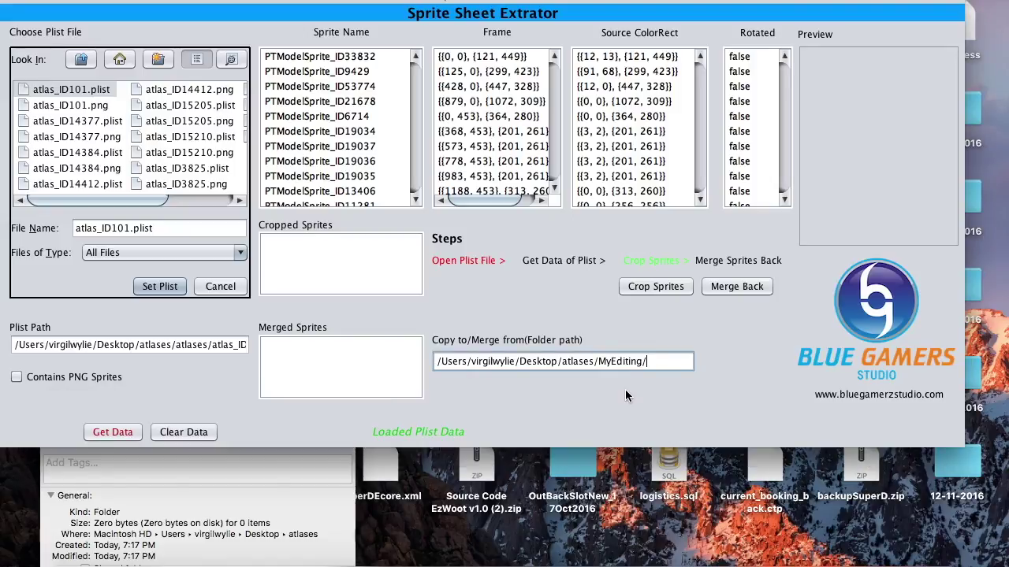
{"action": "left_click", "coordinate": [659, 288]}
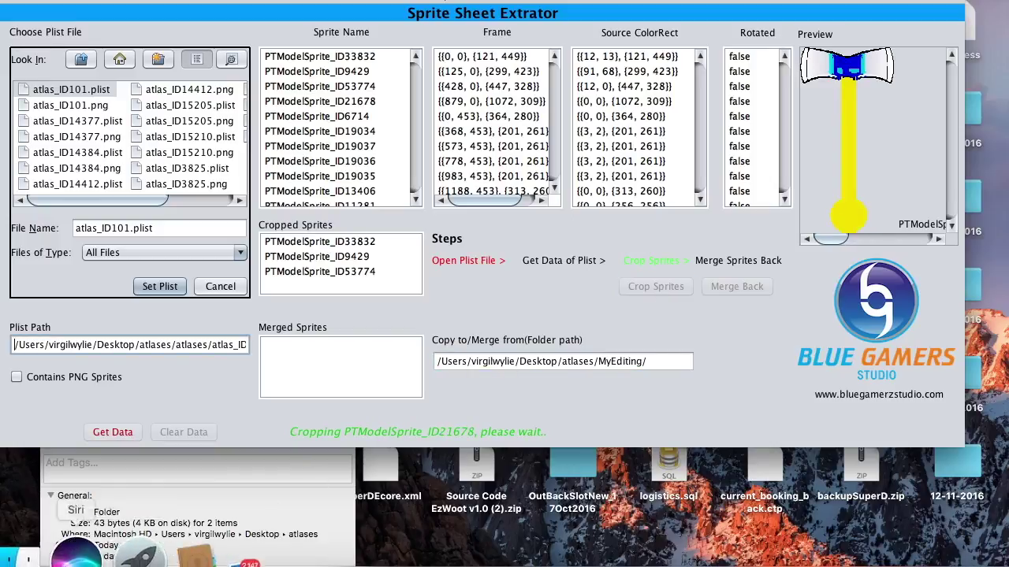
Open the MyEditing folder from the Dock and preview the first few cropped sprite PNGs.
{"action": "left_click", "coordinate": [76, 555]}
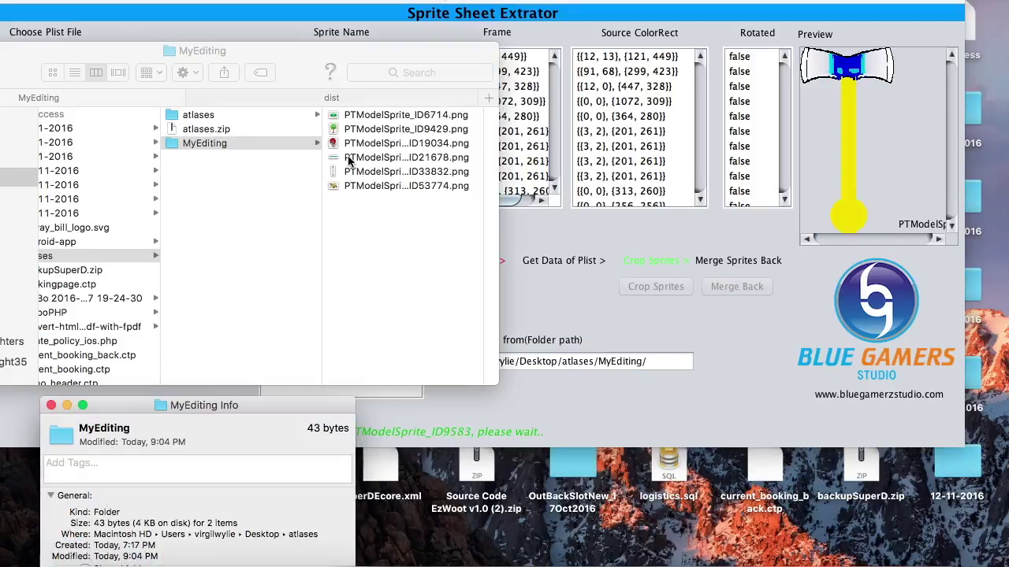
{"action": "left_click", "coordinate": [381, 120]}
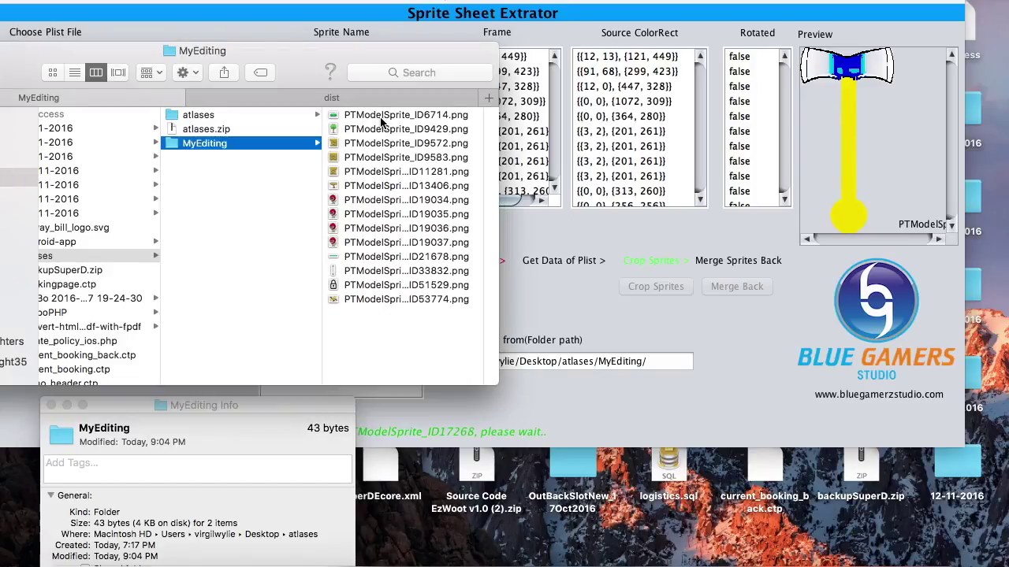
{"action": "left_click", "coordinate": [380, 119]}
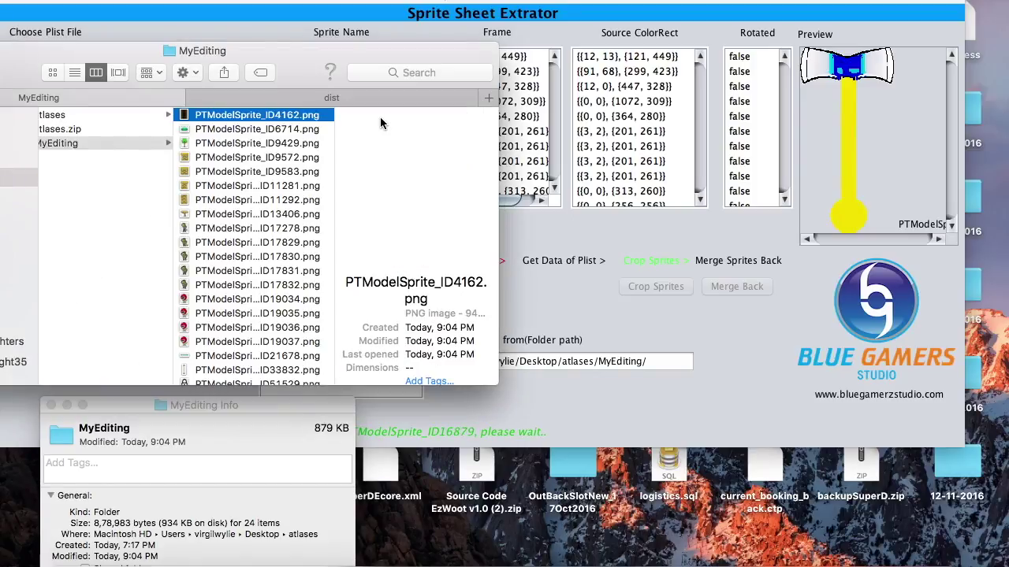
{"action": "key", "text": "Down"}
{"action": "key", "text": "Down"}
{"action": "key", "text": "Down"}
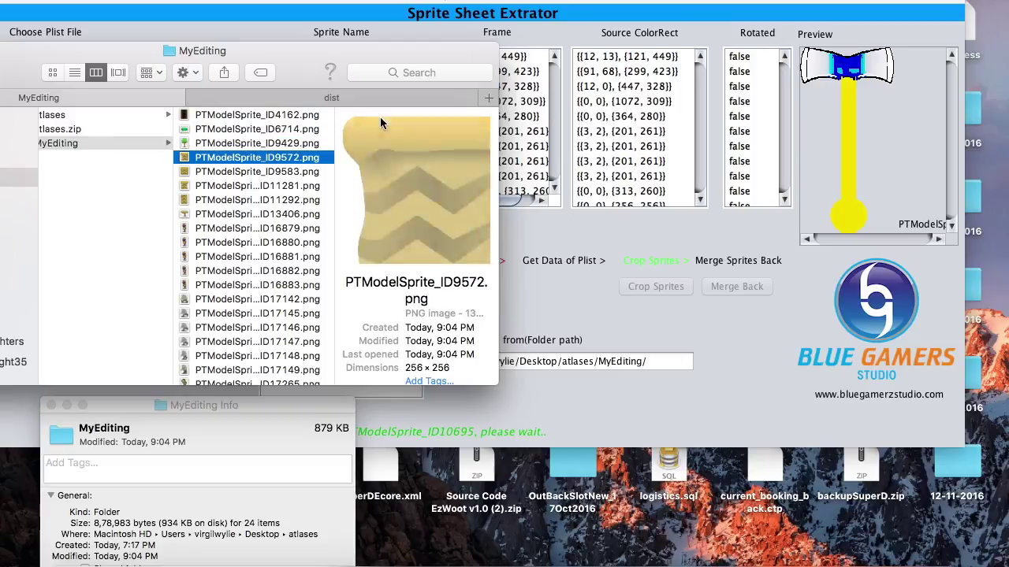
{"action": "key", "text": "Down"}
{"action": "key", "text": "Down"}
{"action": "key", "text": "Down"}
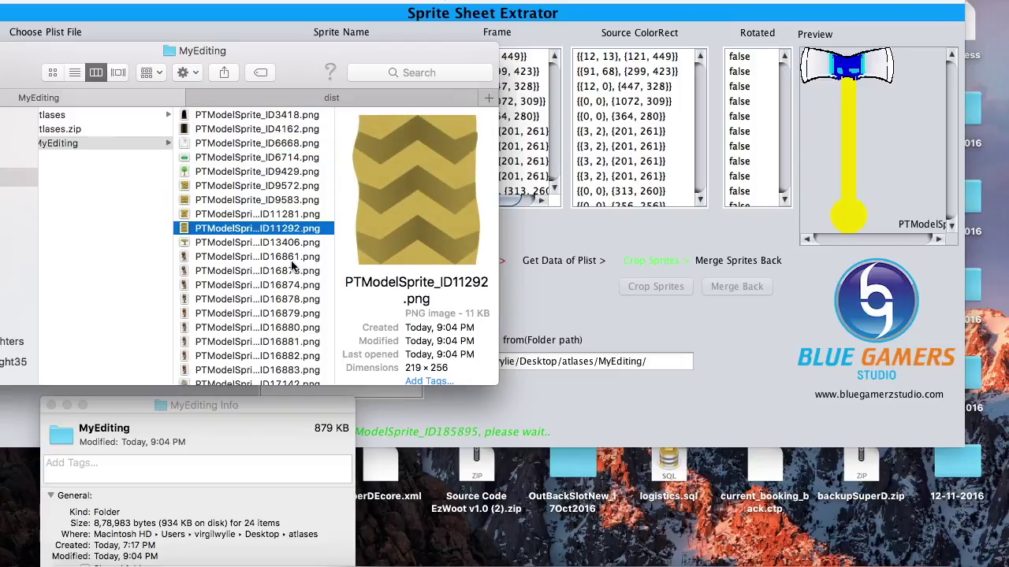
Scroll through the filling folder, previewing scarecrow PTModelSprite_ID17265.png and red plant PTModelSprite_ID19034.png.
{"action": "scroll", "coordinate": [271, 272], "scroll_direction": "down", "scroll_amount": 5}
{"action": "left_click", "coordinate": [268, 308]}
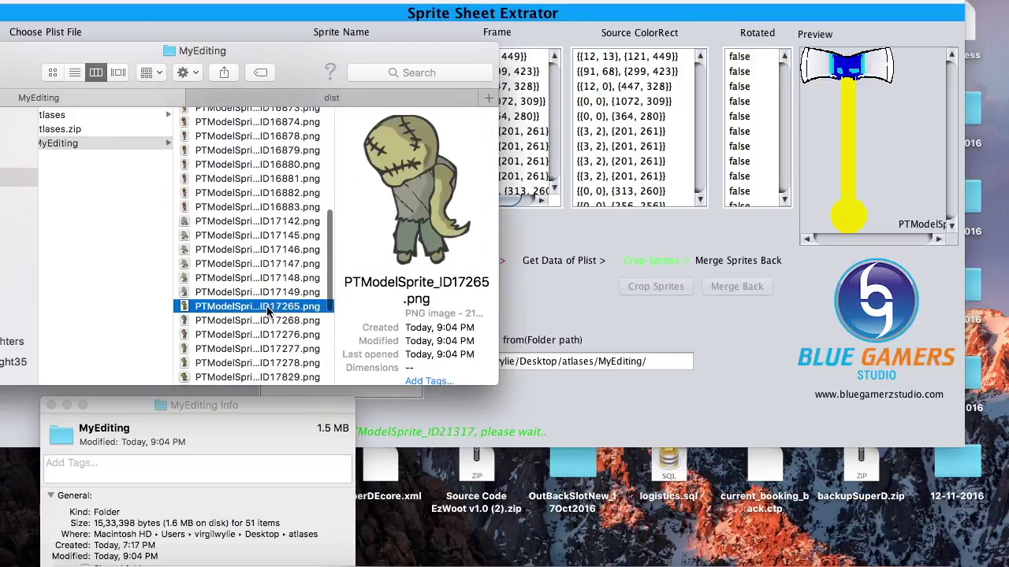
{"action": "scroll", "coordinate": [268, 299], "scroll_direction": "down", "scroll_amount": 5}
{"action": "left_click", "coordinate": [253, 222]}
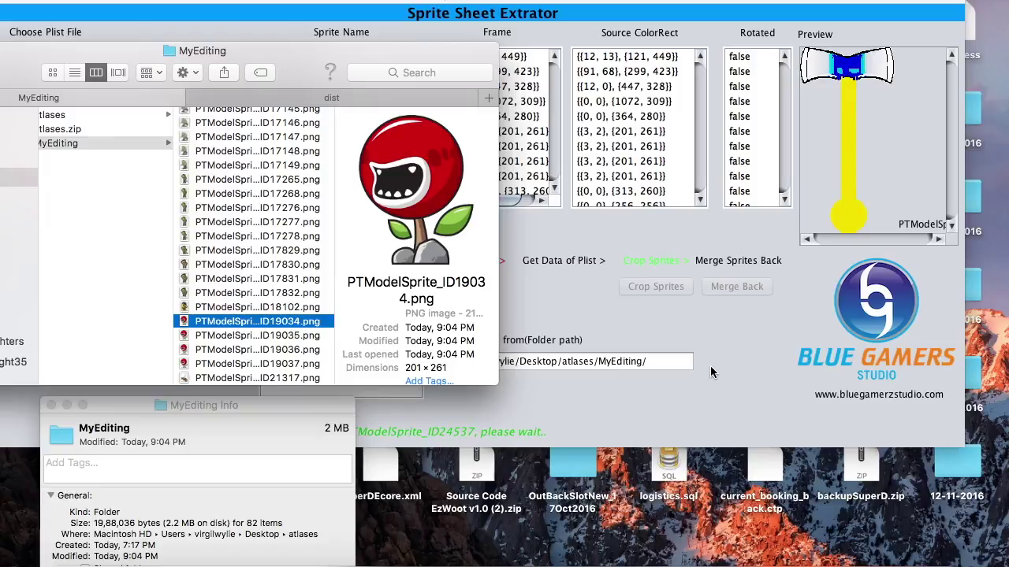
{"action": "scroll", "coordinate": [236, 283], "scroll_direction": "down", "scroll_amount": 2}
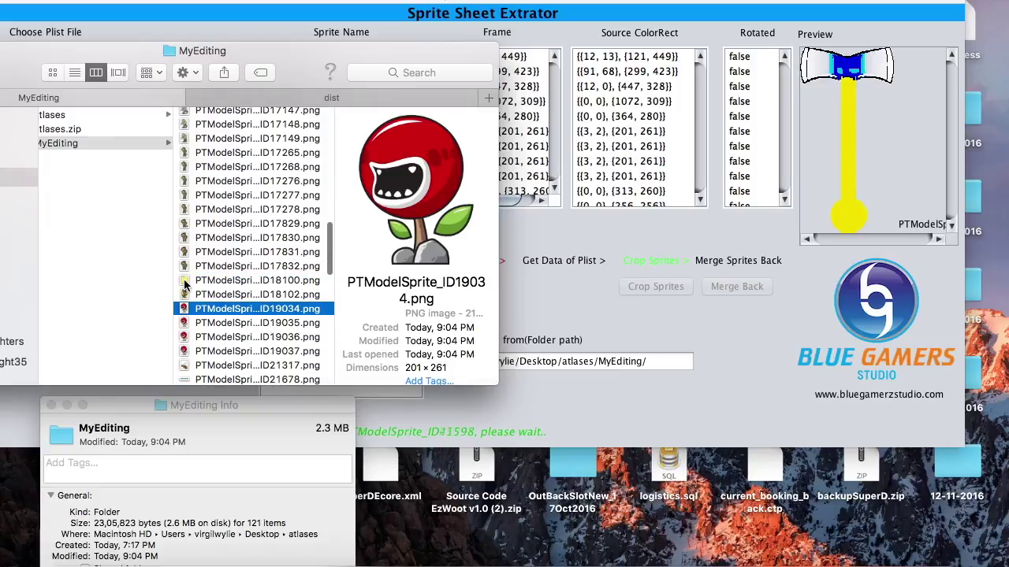
{"action": "scroll", "coordinate": [229, 271], "scroll_direction": "down", "scroll_amount": 10}
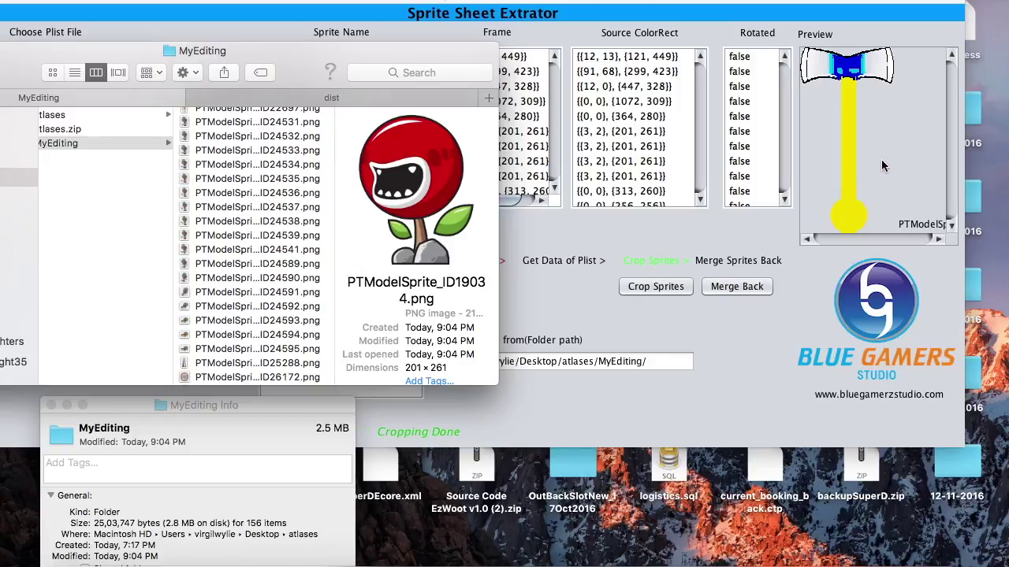
{"action": "left_click", "coordinate": [741, 400]}
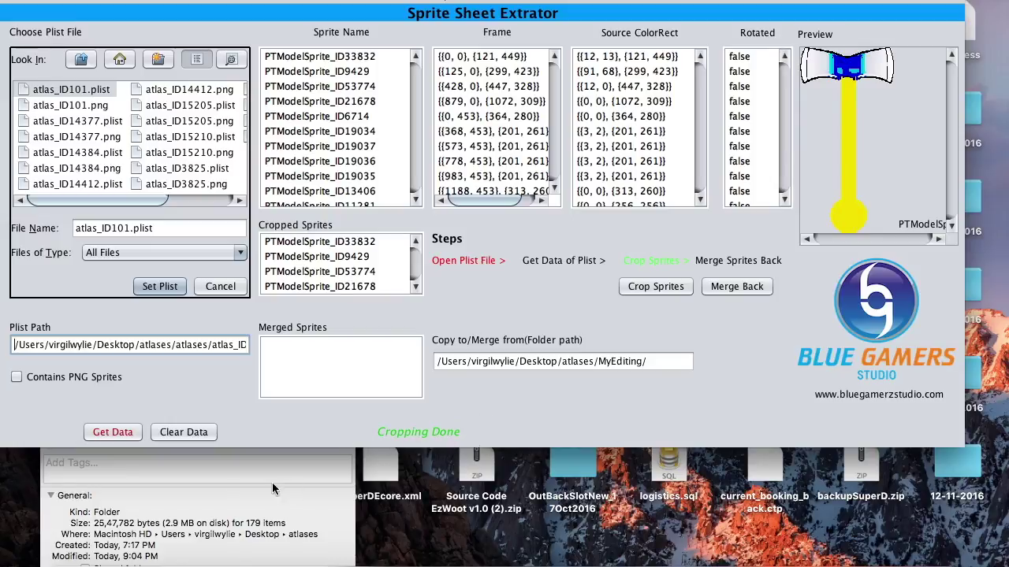
{"action": "left_click", "coordinate": [38, 555]}
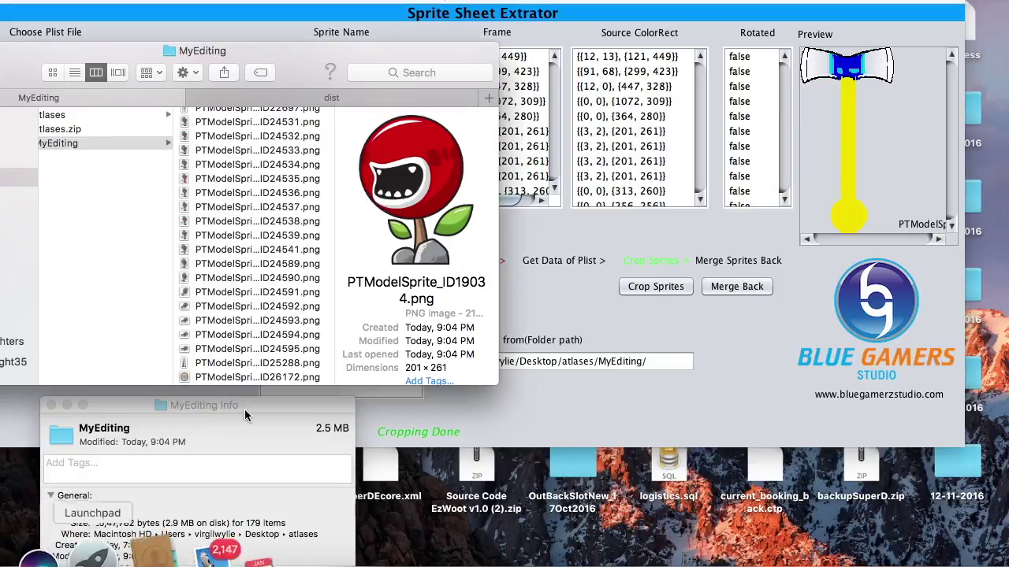
Browse the MyEditing sprites, previewing the first file and the grey rock sprite.
{"action": "left_click", "coordinate": [244, 194]}
{"action": "key", "text": "Down"}
{"action": "key", "text": "Down"}
{"action": "key", "text": "Down"}
{"action": "key", "text": "Down"}
{"action": "key", "text": "Down"}
{"action": "key", "text": "Down"}
{"action": "key", "text": "Down"}
{"action": "key", "text": "Down"}
{"action": "key", "text": "Down"}
{"action": "key", "text": "Down"}
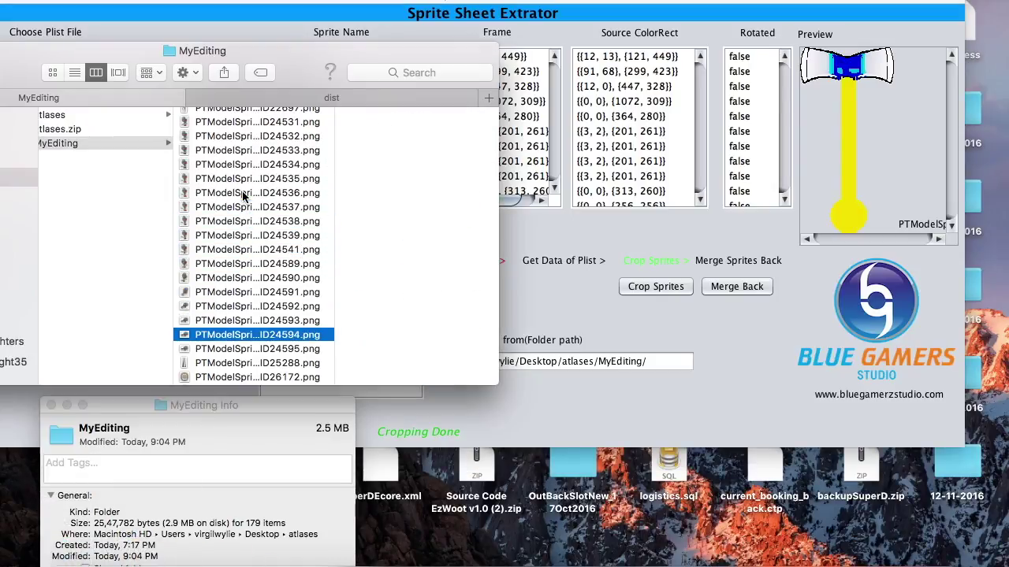
{"action": "scroll", "coordinate": [252, 237], "scroll_direction": "down", "scroll_amount": 15}
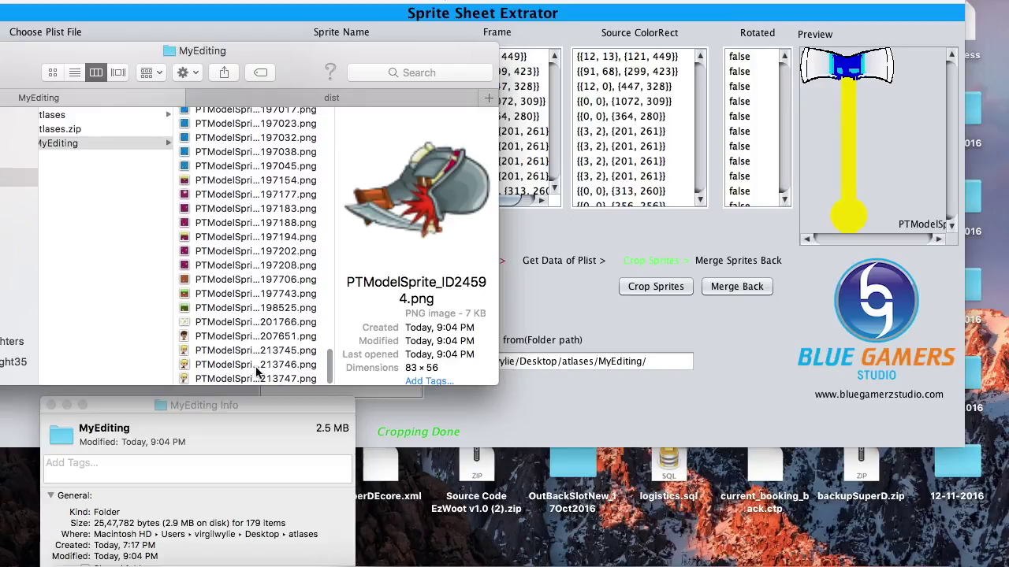
{"action": "scroll", "coordinate": [268, 323], "scroll_direction": "up", "scroll_amount": 10}
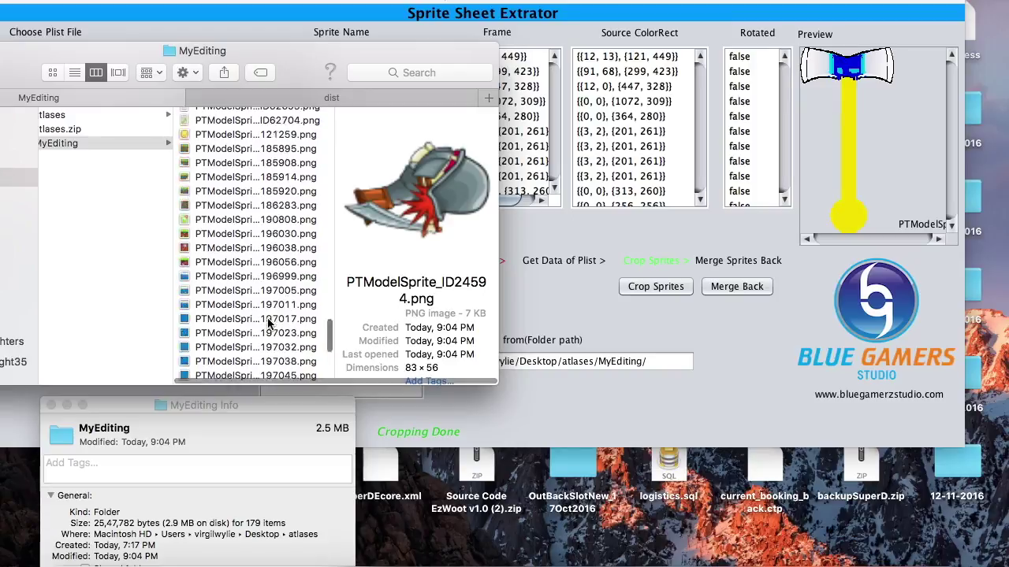
{"action": "scroll", "coordinate": [236, 186], "scroll_direction": "up", "scroll_amount": 5}
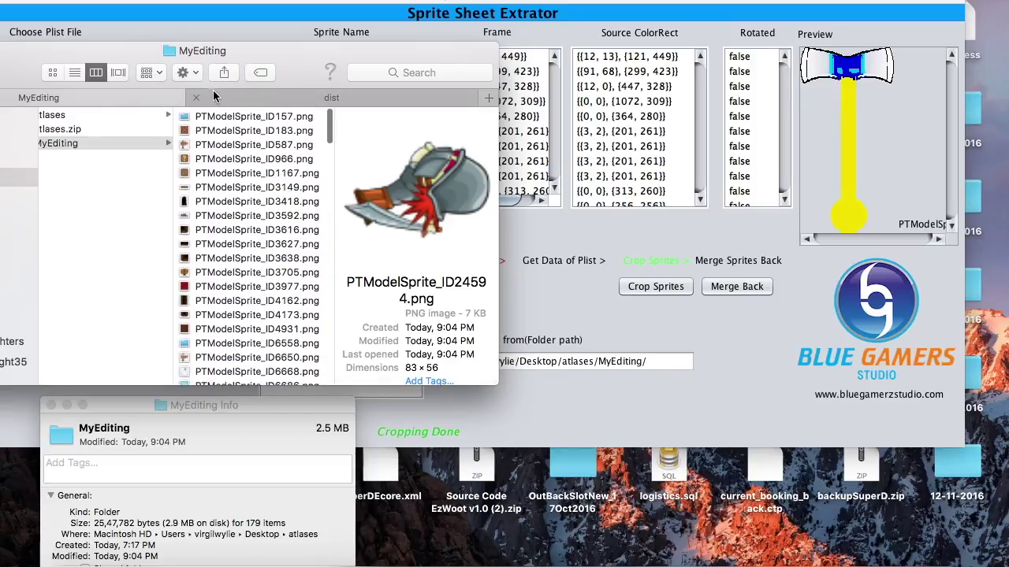
{"action": "left_click", "coordinate": [228, 116]}
{"action": "left_click", "coordinate": [241, 214]}
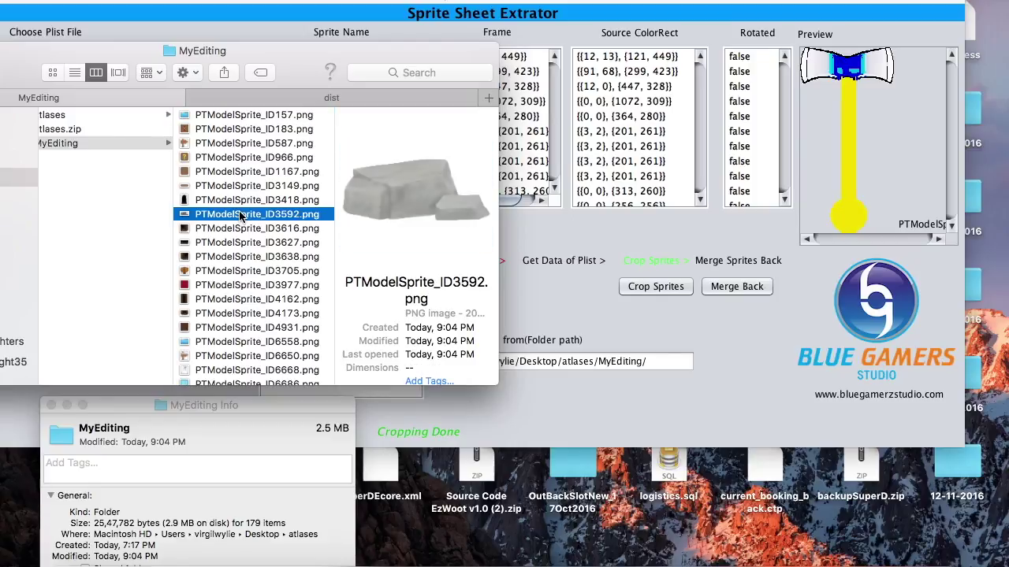
Select the blond boy sprite PTModelSprite_ID213745.png and reveal its full file name.
{"action": "scroll", "coordinate": [237, 284], "scroll_direction": "down", "scroll_amount": 15}
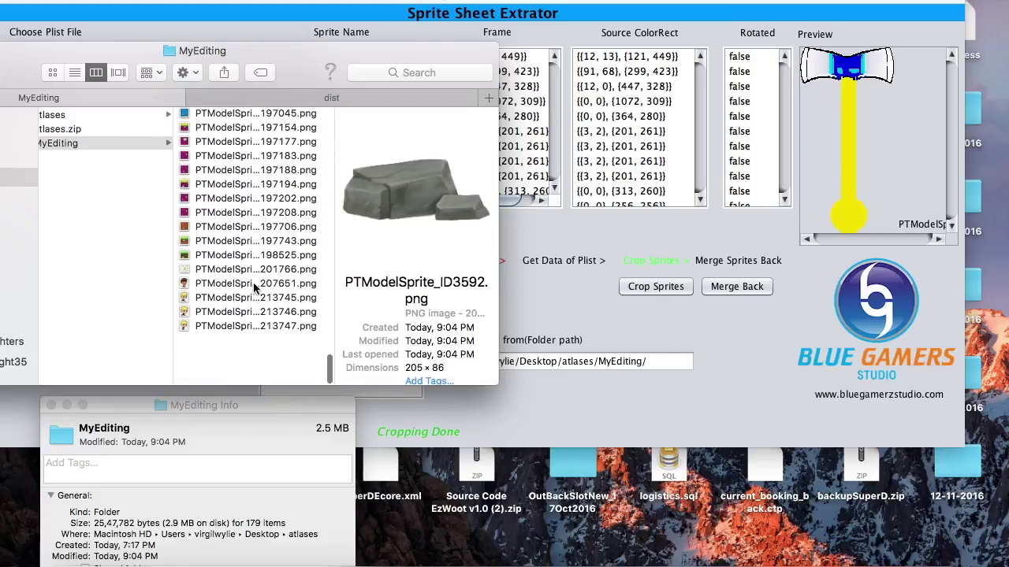
{"action": "left_click", "coordinate": [220, 342]}
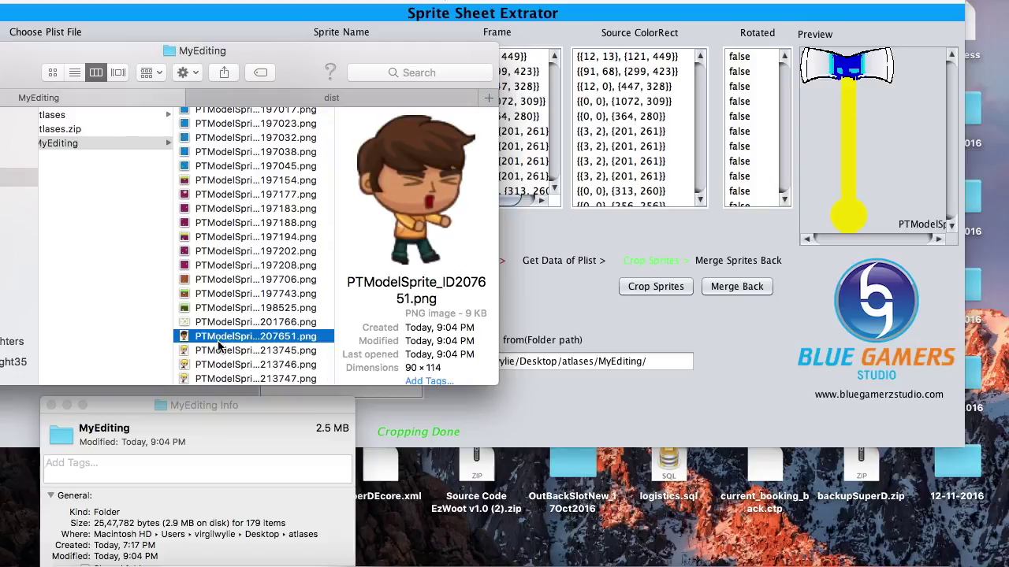
{"action": "key", "text": "Down"}
{"action": "key", "text": "Down"}
{"action": "key", "text": "Down"}
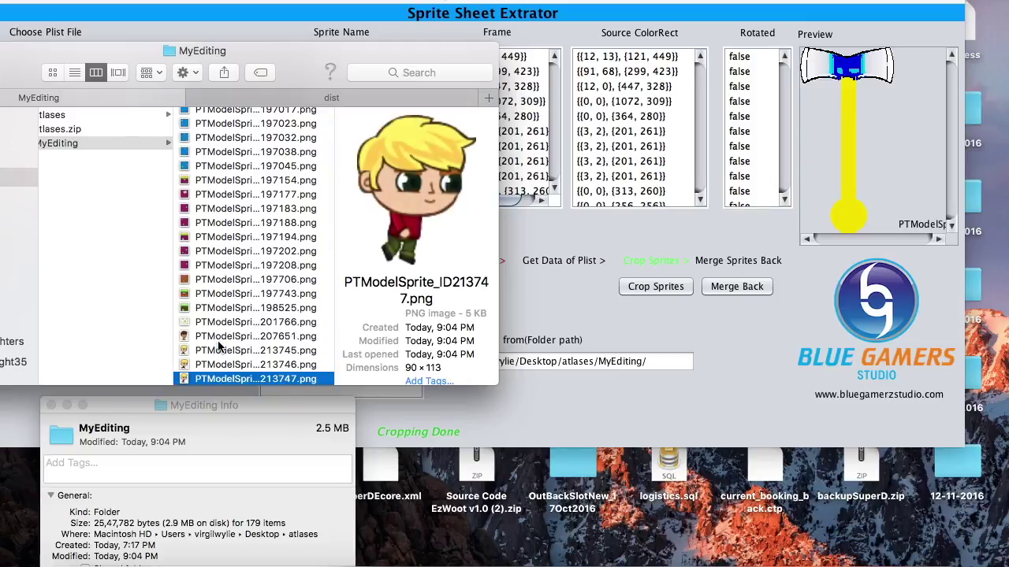
{"action": "key", "text": "Up"}
{"action": "key", "text": "Up"}
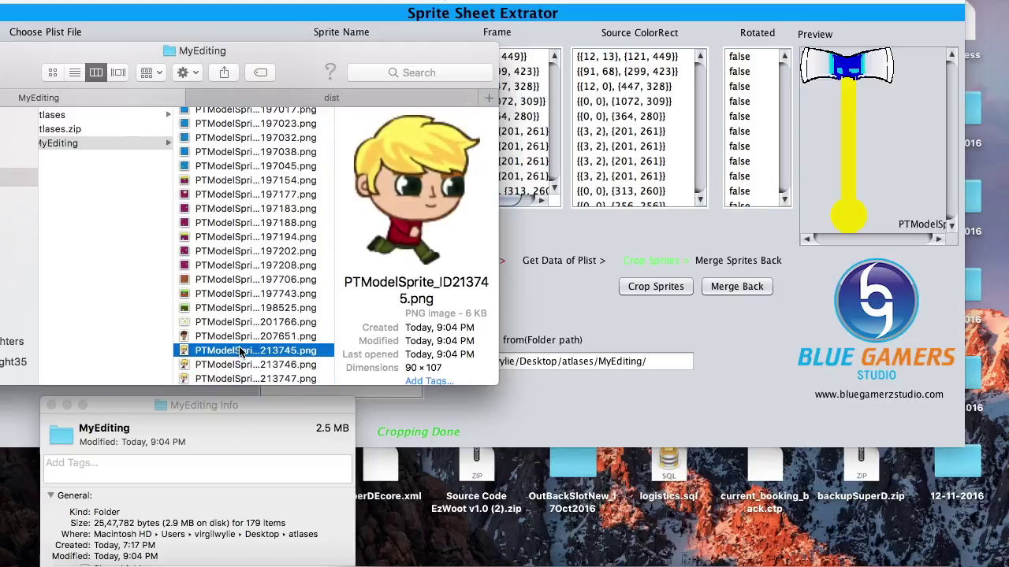
{"action": "key", "text": "Return"}
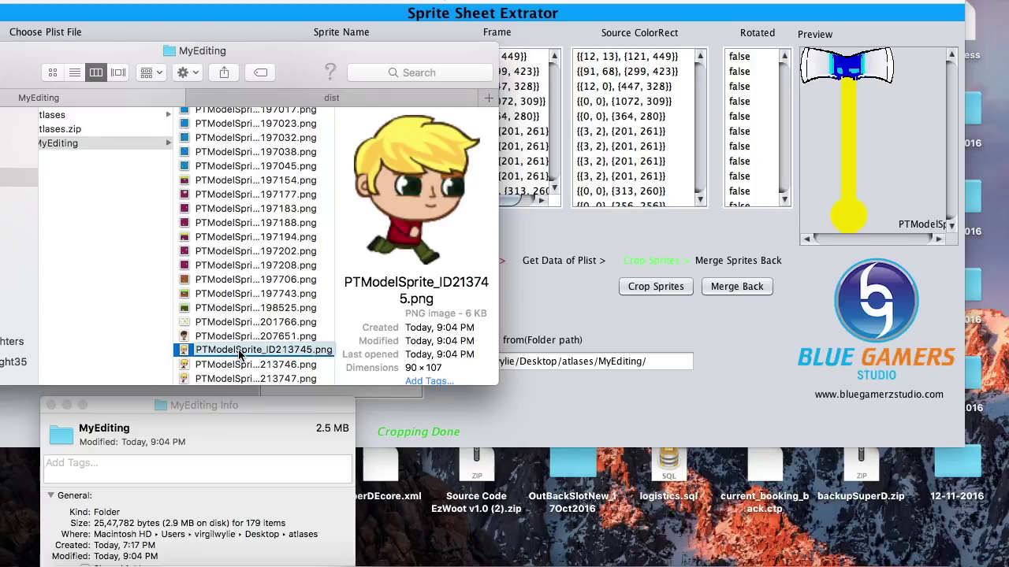
Open PTModelSprite_ID213745.png in Preview and adjust colour levels until the boy turns blue and black.
{"action": "right_click", "coordinate": [240, 354]}
{"action": "mouse_move", "coordinate": [408, 234]}
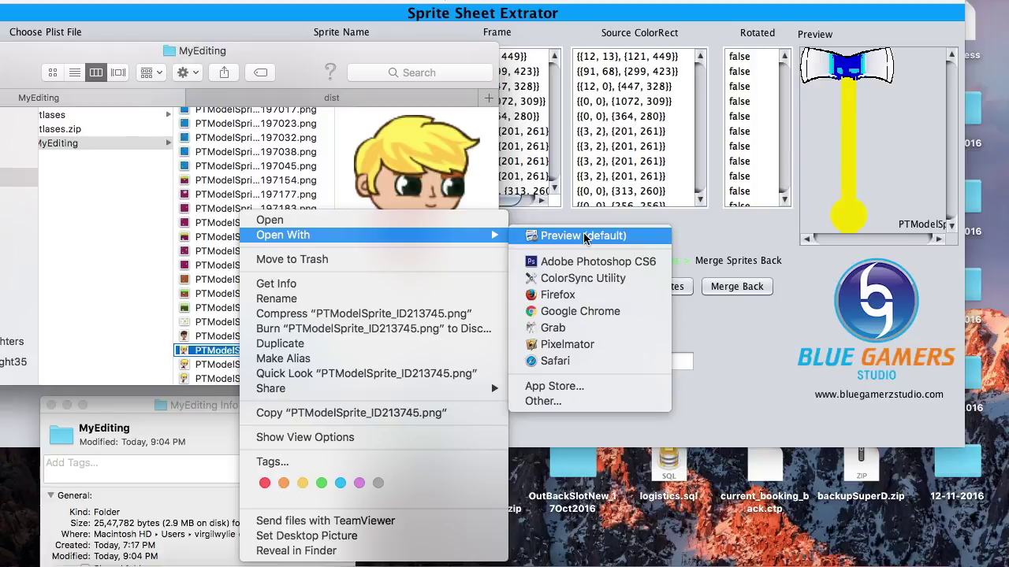
{"action": "left_click", "coordinate": [583, 235]}
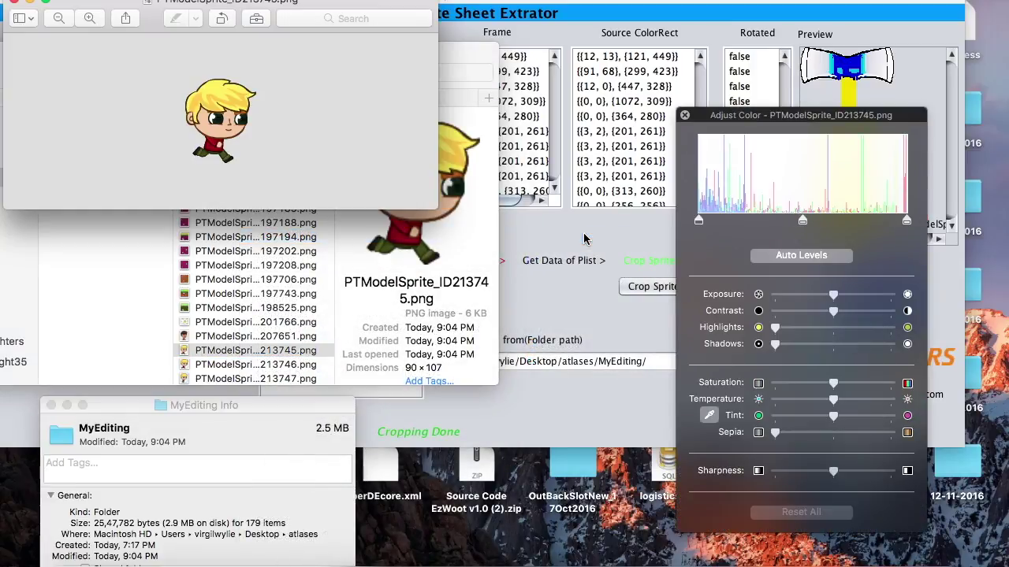
{"action": "left_click_drag", "start_coordinate": [802, 224], "coordinate": [882, 223]}
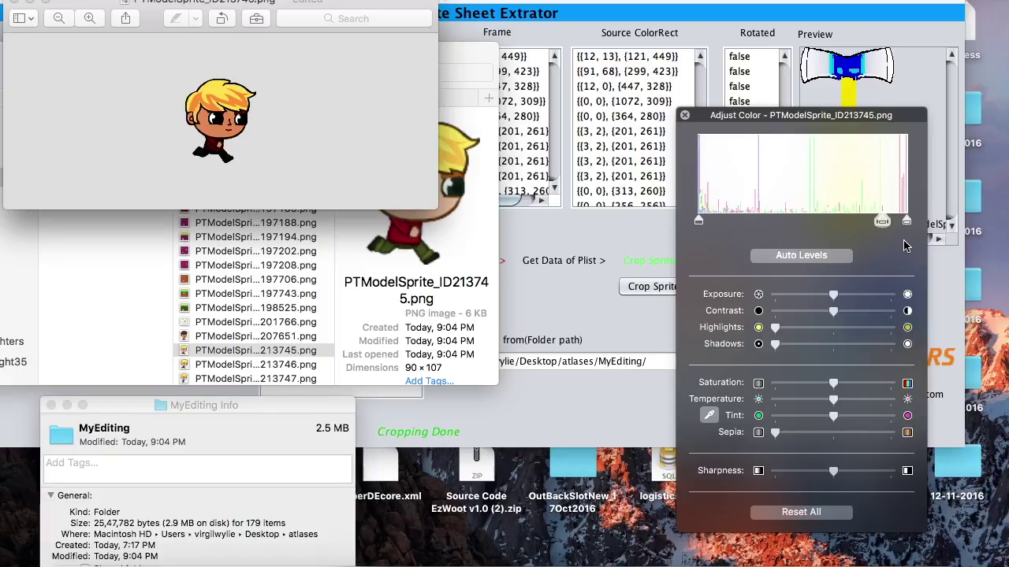
{"action": "left_click_drag", "start_coordinate": [700, 221], "coordinate": [789, 253]}
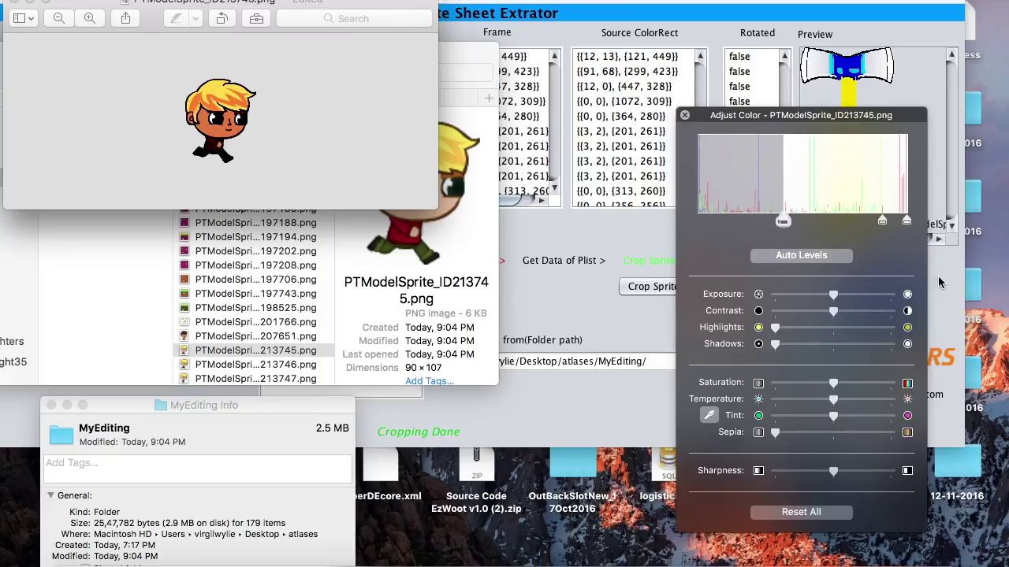
{"action": "left_click_drag", "start_coordinate": [906, 223], "coordinate": [689, 222]}
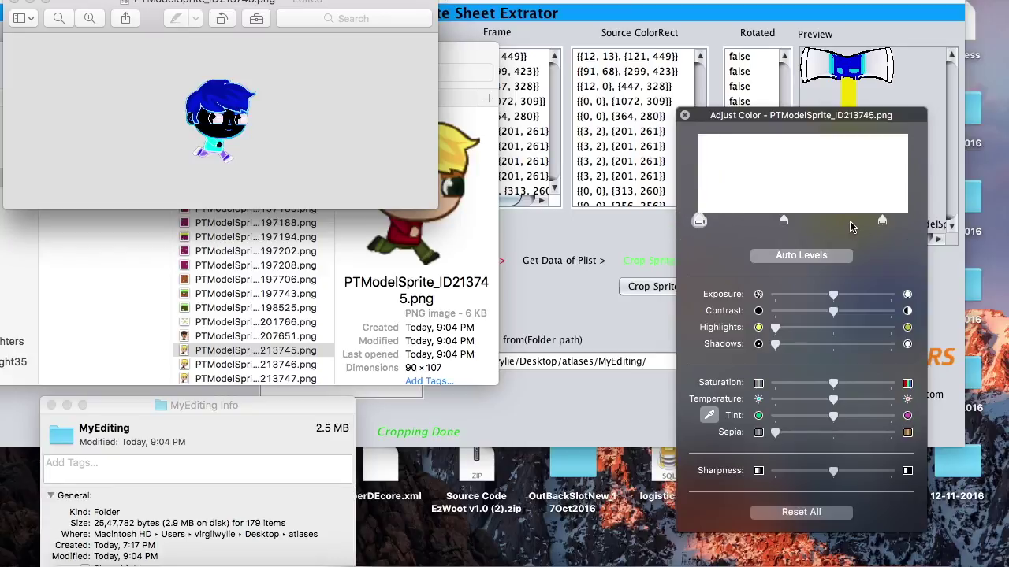
{"action": "left_click_drag", "start_coordinate": [881, 221], "coordinate": [906, 221]}
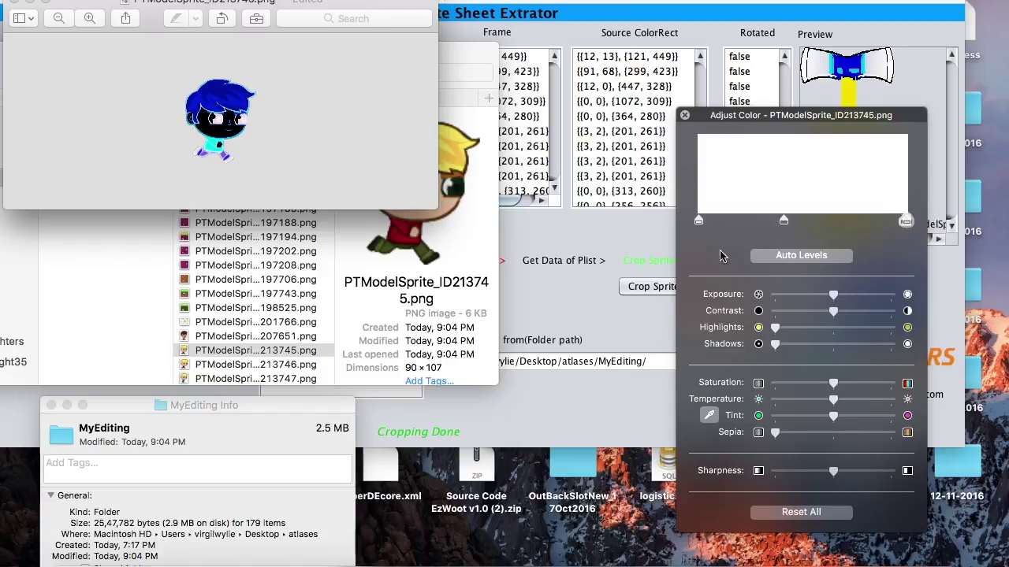
Save the recoloured sprite, close it, and return to Sprite Sheet Extractor.
{"action": "left_click", "coordinate": [235, 90]}
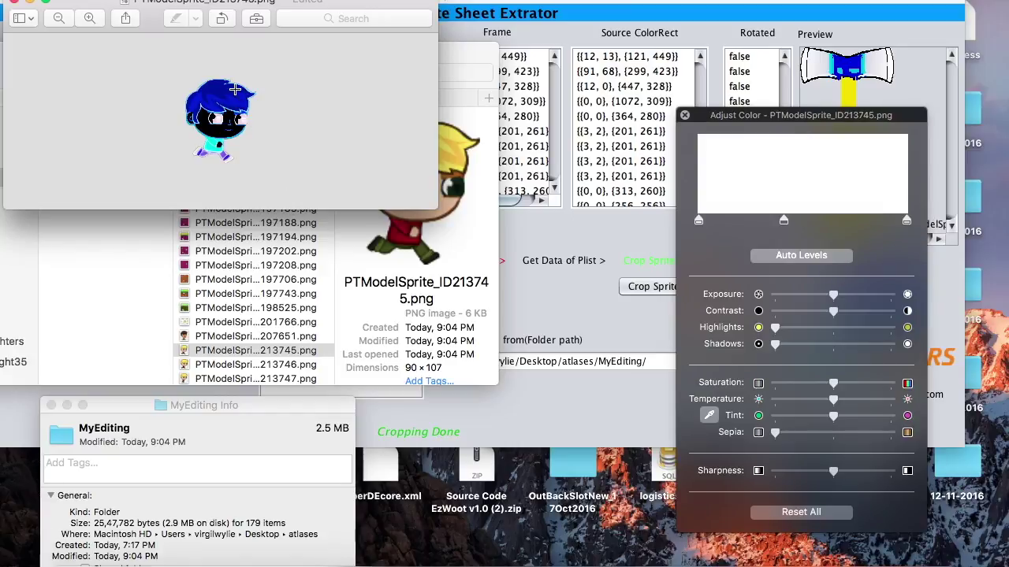
{"action": "key", "text": "super+s"}
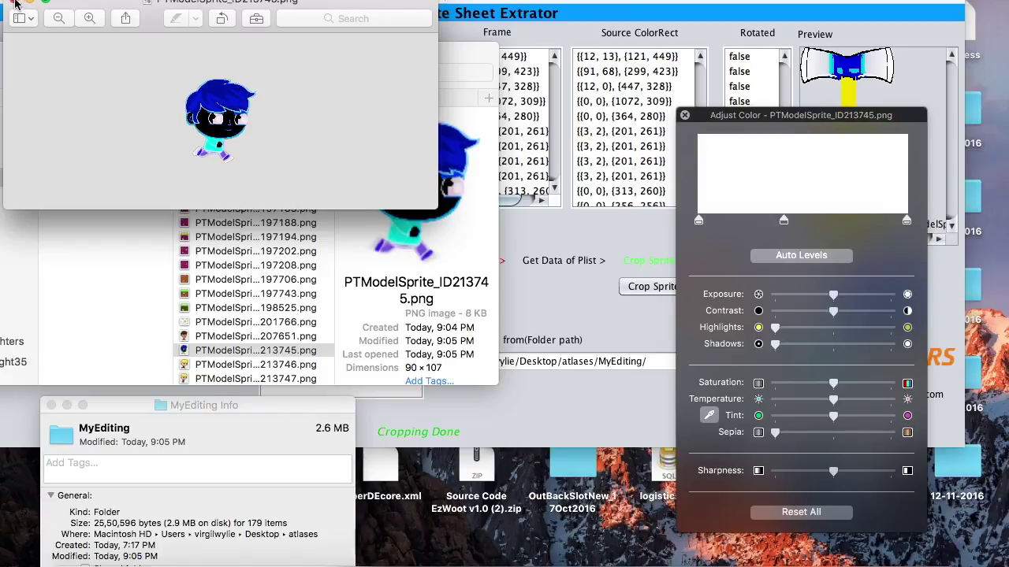
{"action": "left_click", "coordinate": [15, 4]}
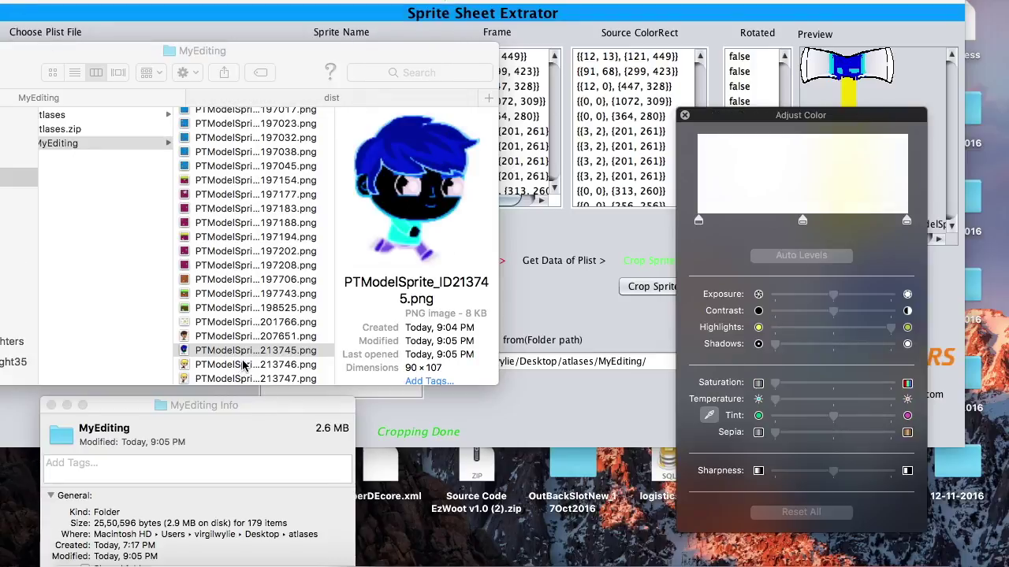
{"action": "left_click", "coordinate": [550, 241]}
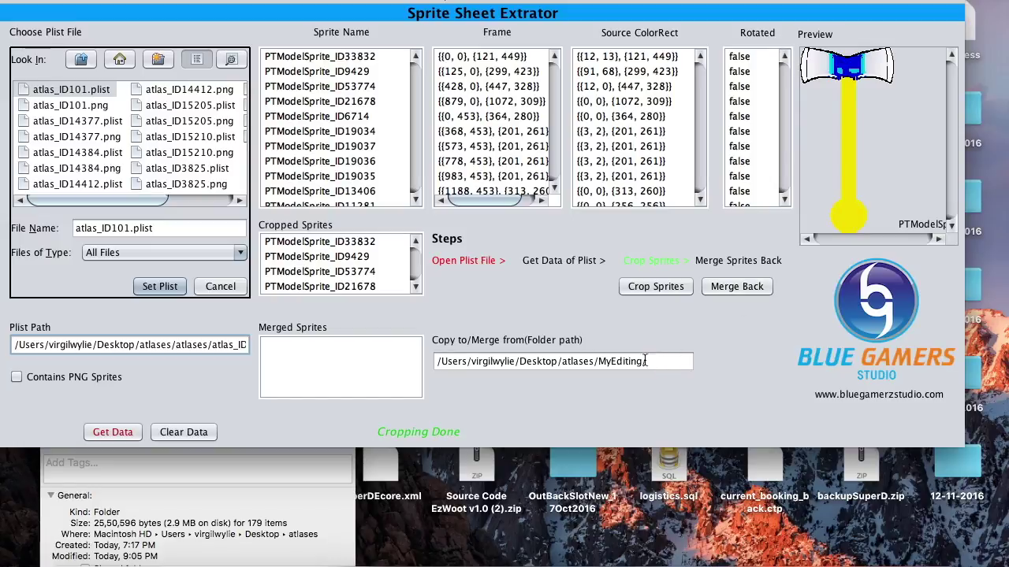
Run Merge Back so the MyEditing sprites are merged into the atlas, ending with Merging Done.
{"action": "left_click", "coordinate": [739, 287]}
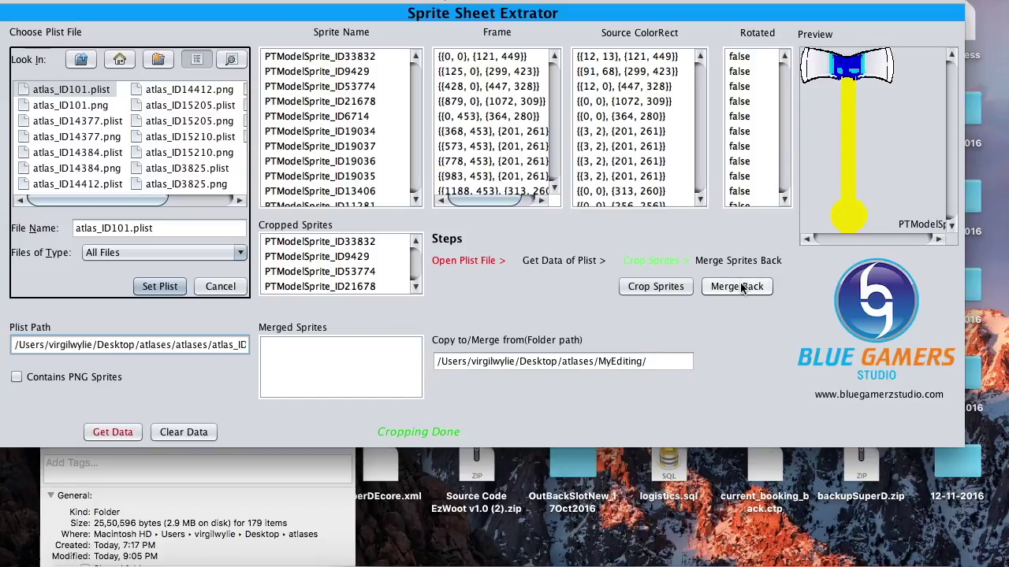
{"action": "left_click", "coordinate": [741, 288]}
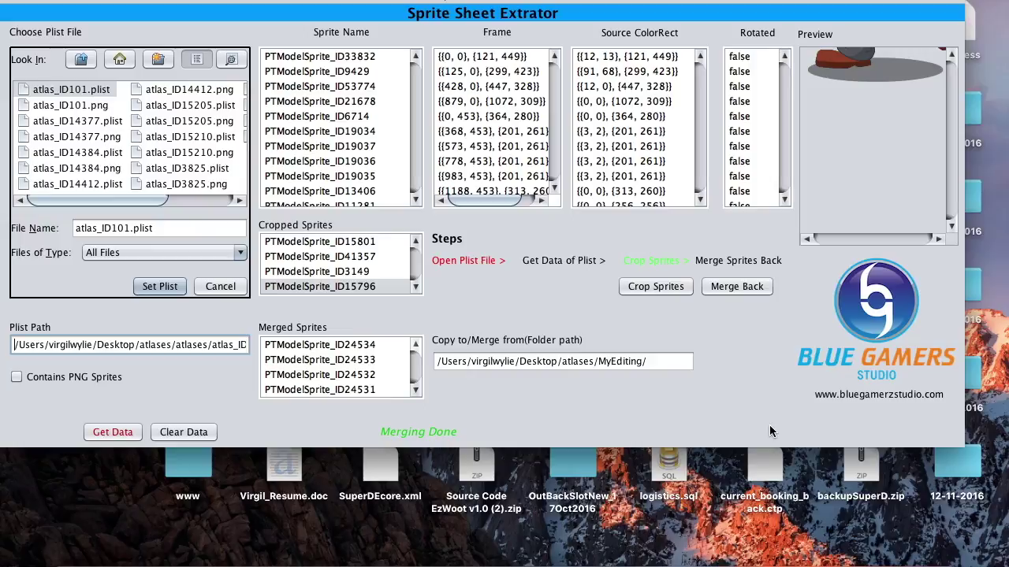
From Finder's atlases folder, open atlas_ID101.png with Preview.
{"action": "mouse_move", "coordinate": [236, 561]}
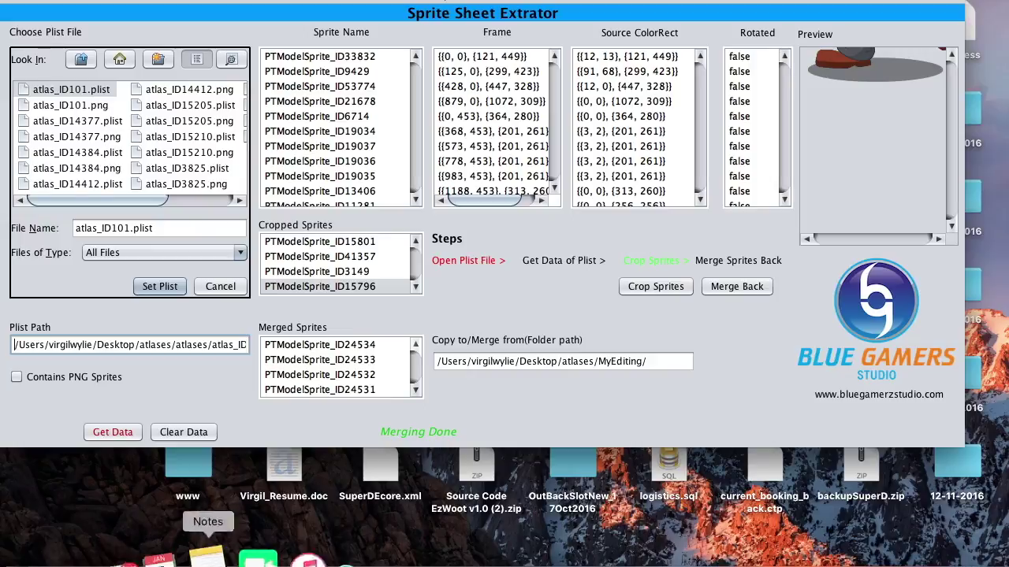
{"action": "left_click", "coordinate": [66, 553]}
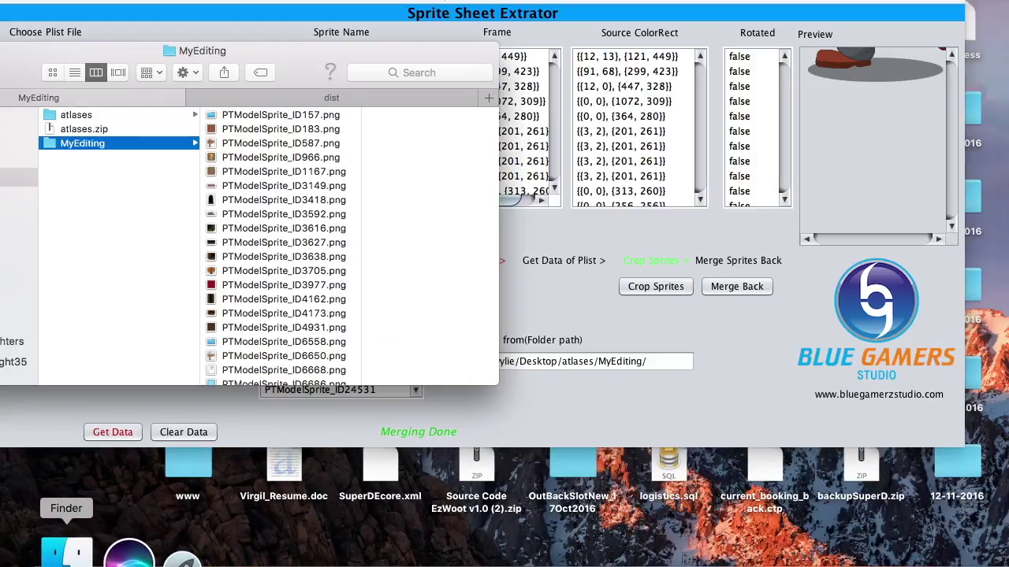
{"action": "left_click", "coordinate": [107, 118]}
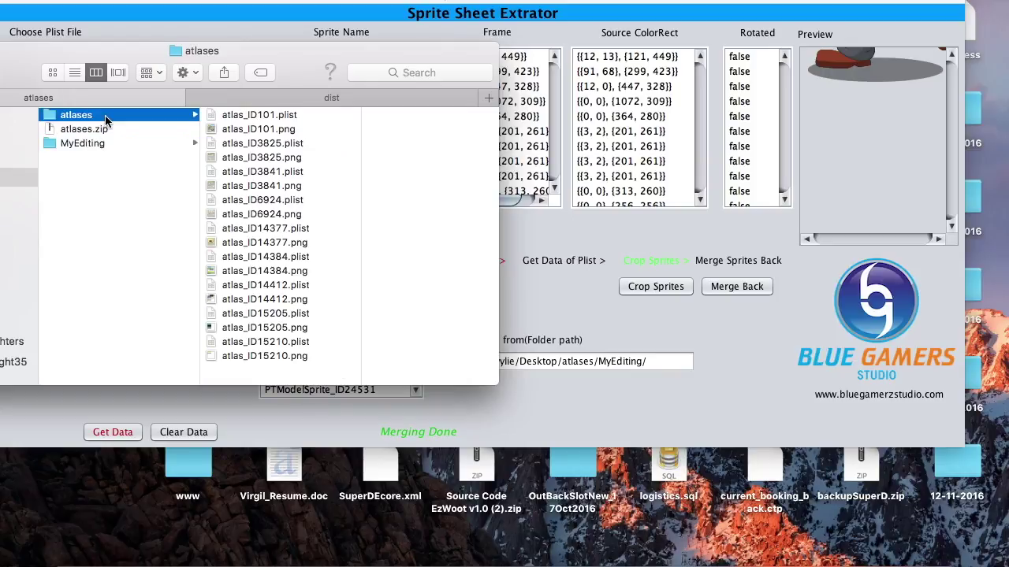
{"action": "left_click", "coordinate": [273, 129]}
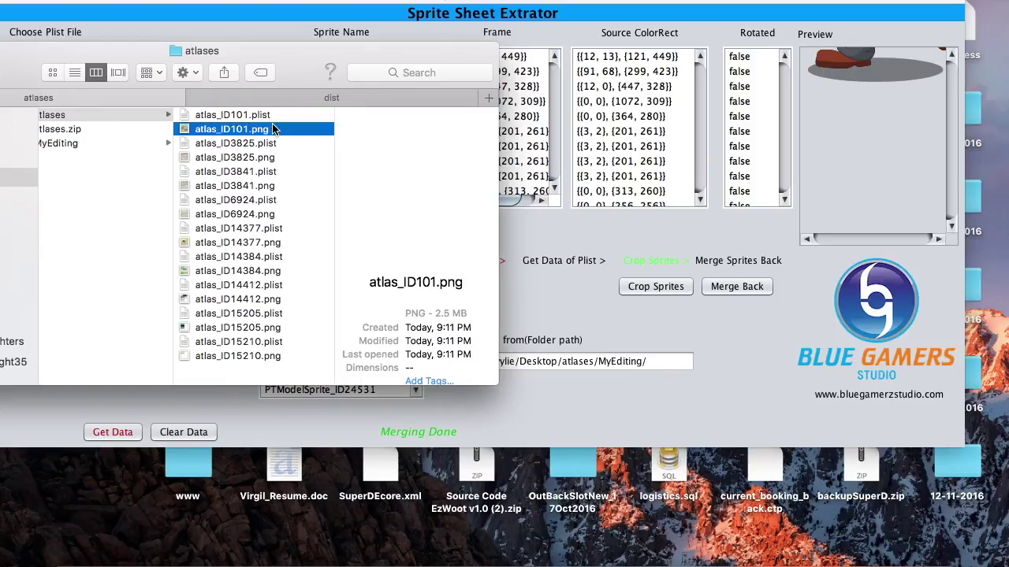
{"action": "right_click", "coordinate": [282, 131]}
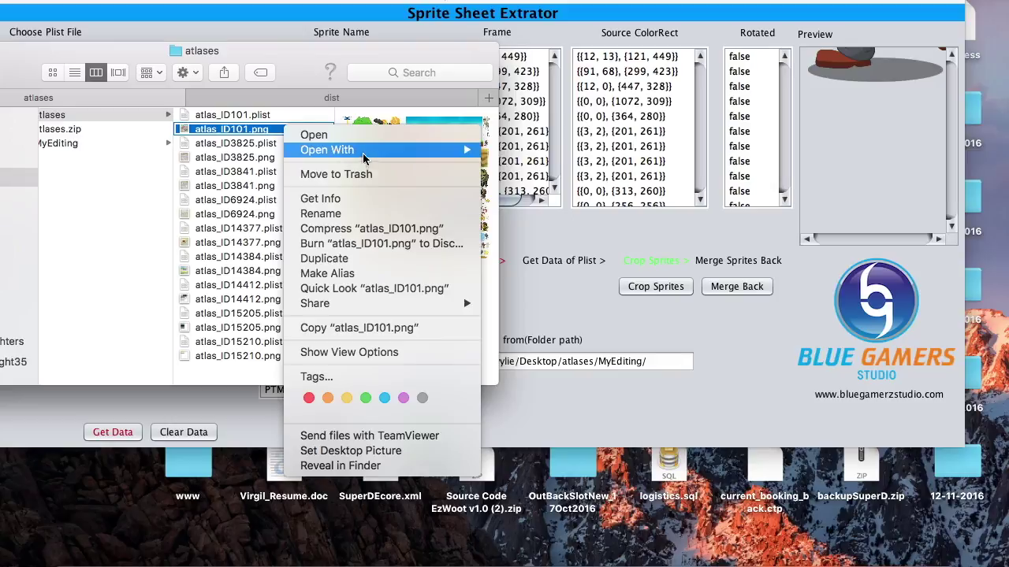
{"action": "mouse_move", "coordinate": [441, 150]}
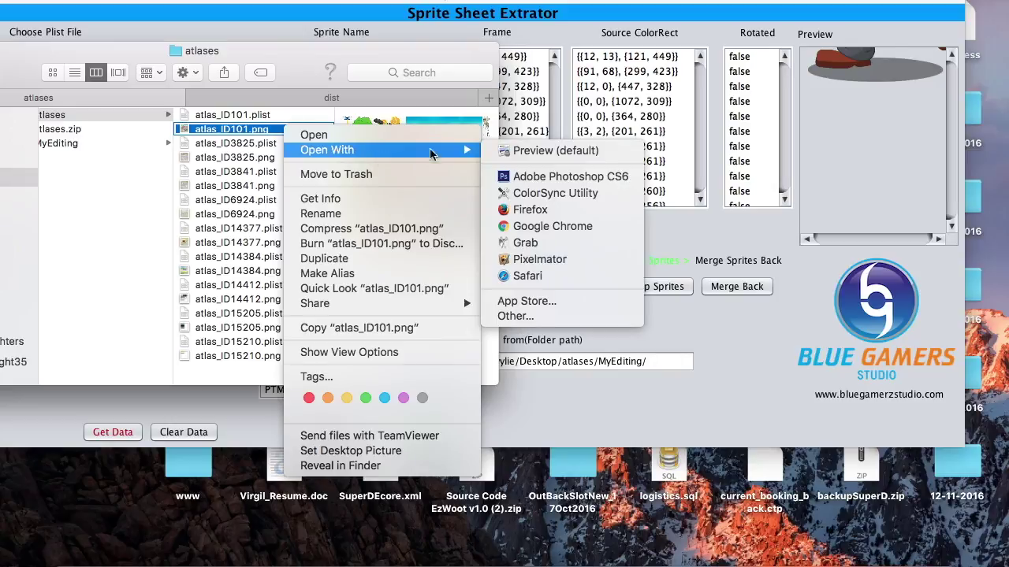
{"action": "left_click", "coordinate": [556, 151]}
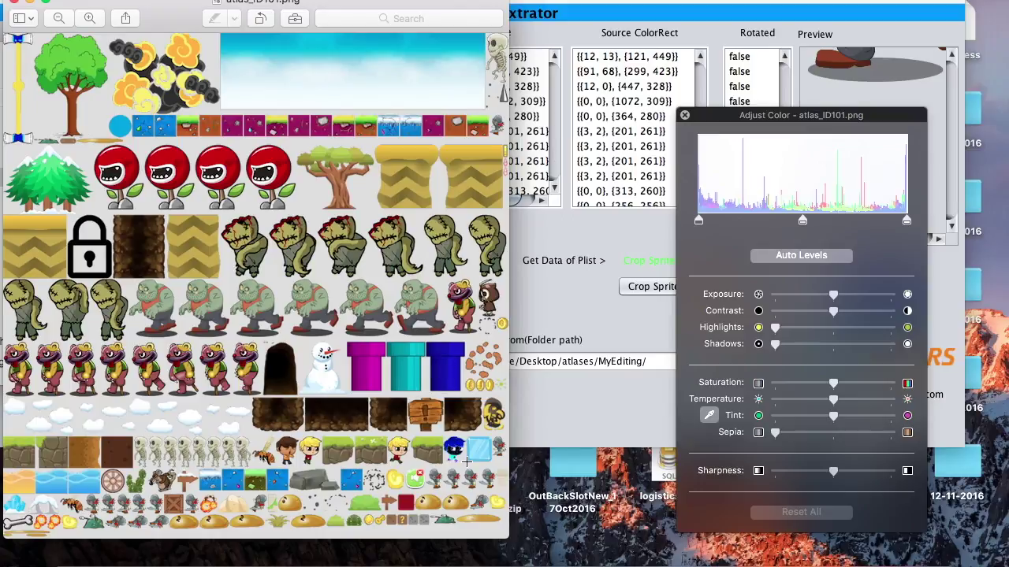
Zoom in to check the blue-haired boy in atlas_ID101.png, then close it and return to the extractor.
{"action": "scroll", "coordinate": [467, 462], "scroll_direction": "up", "scroll_amount": 5}
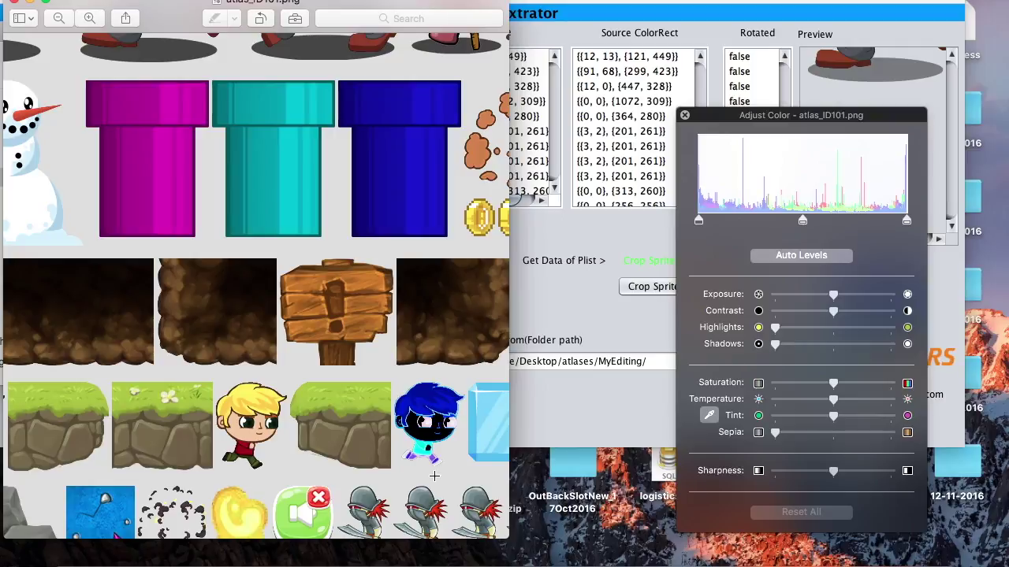
{"action": "scroll", "coordinate": [434, 476], "scroll_direction": "down", "scroll_amount": 5}
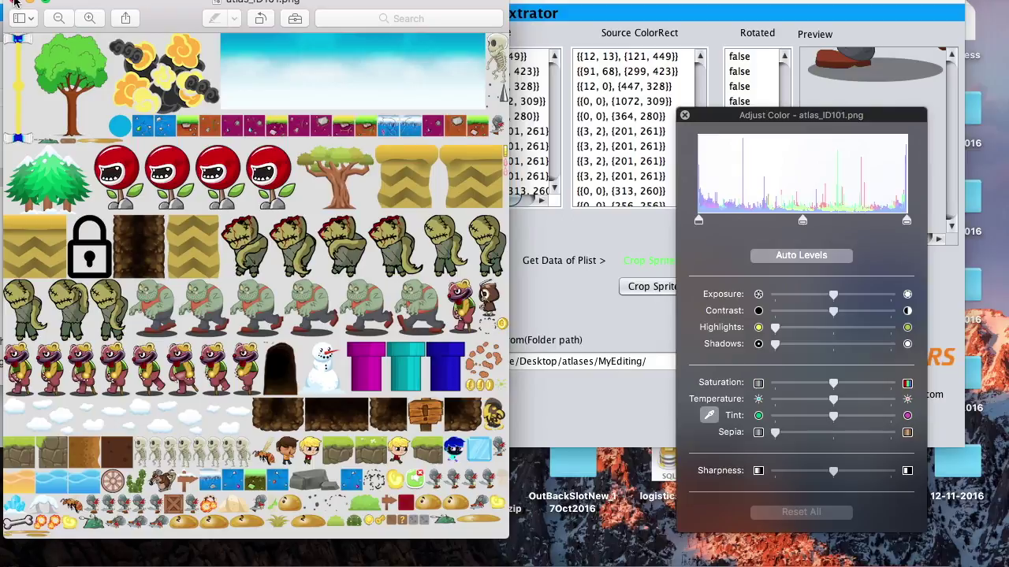
{"action": "left_click", "coordinate": [14, 4]}
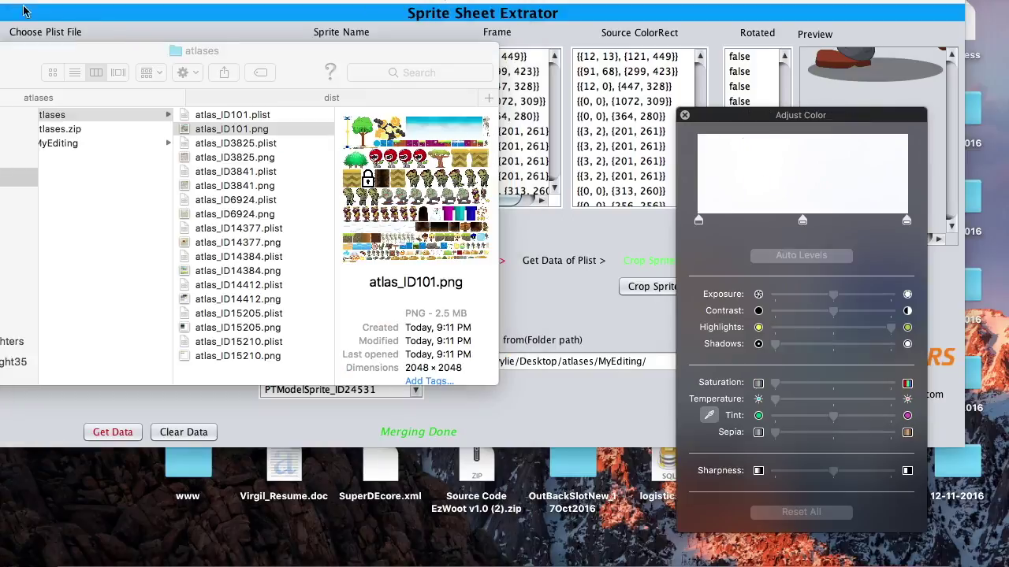
{"action": "left_click", "coordinate": [555, 291]}
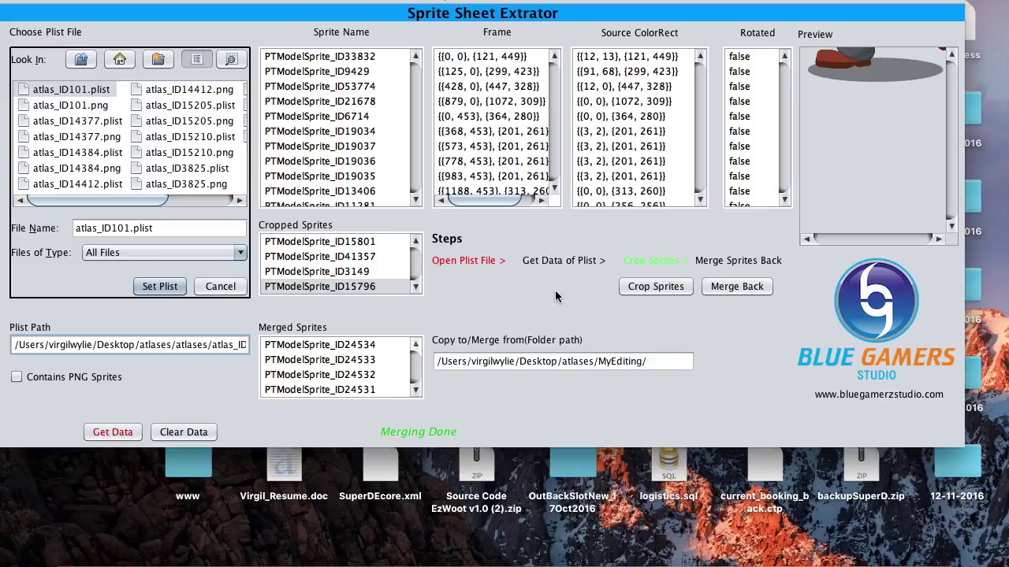